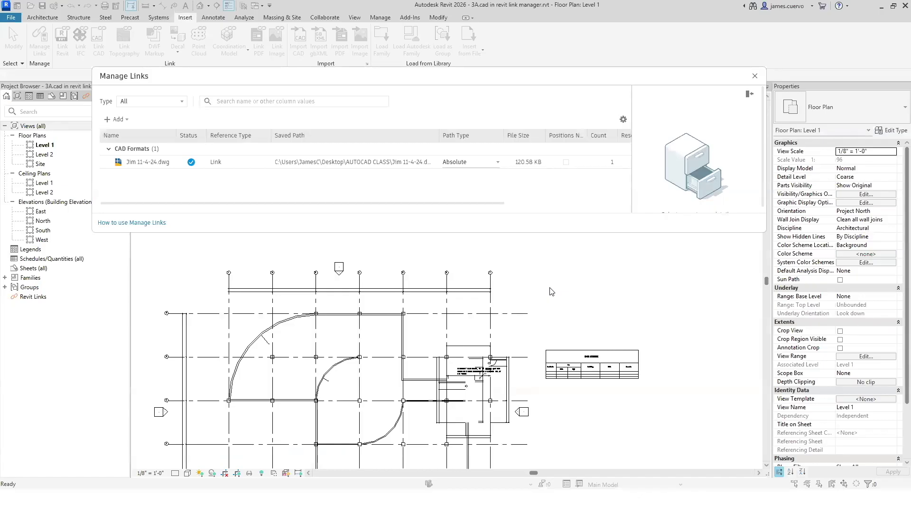
# - Close the Manage Links dialog that lists the linked DWG
pyautogui.click(755, 76)
# - Discard changes to the current project and open 4A. topography.rvt
pyautogui.click(186, 87)
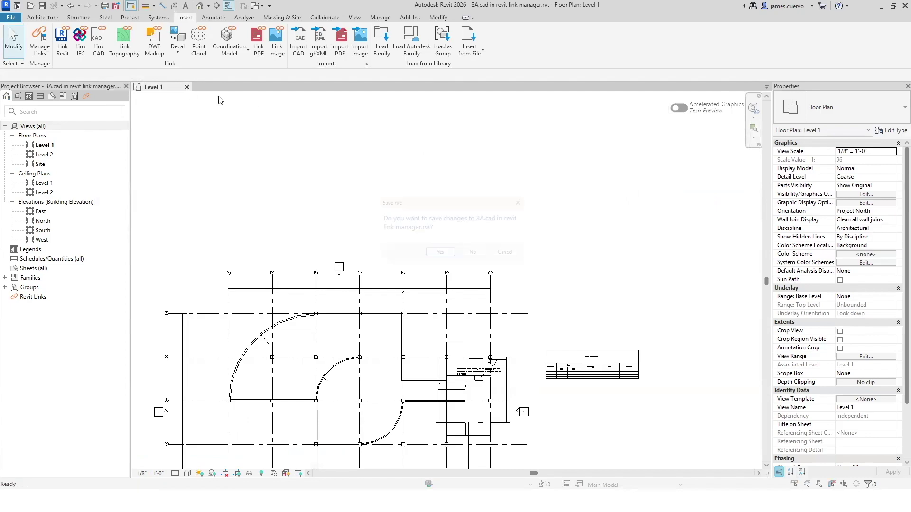
pyautogui.click(475, 256)
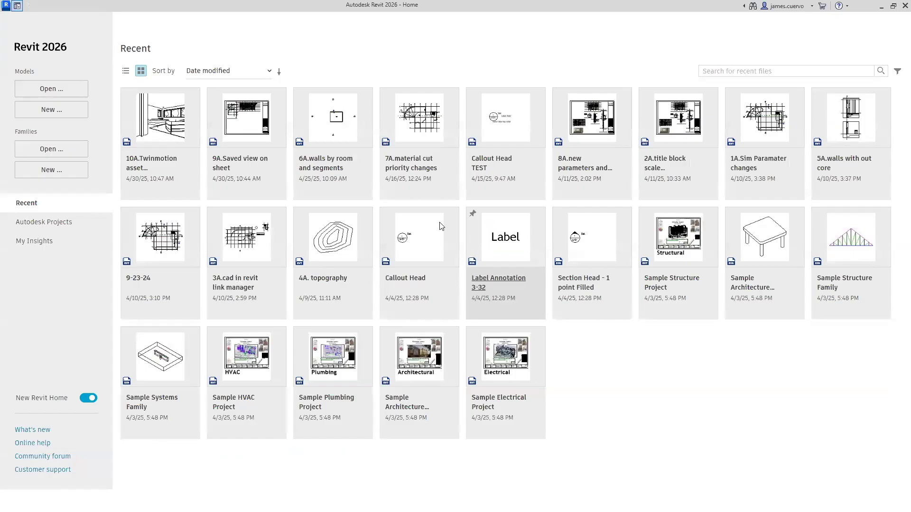
pyautogui.click(48, 88)
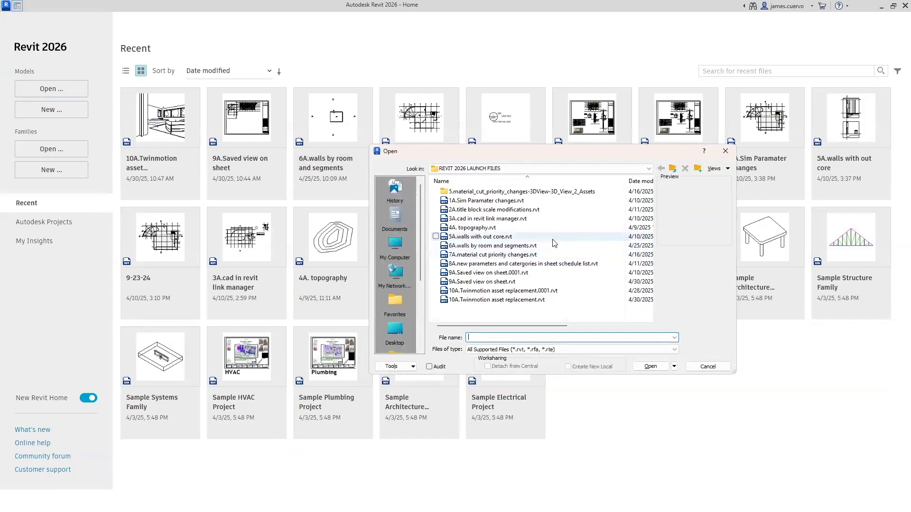
pyautogui.click(475, 228)
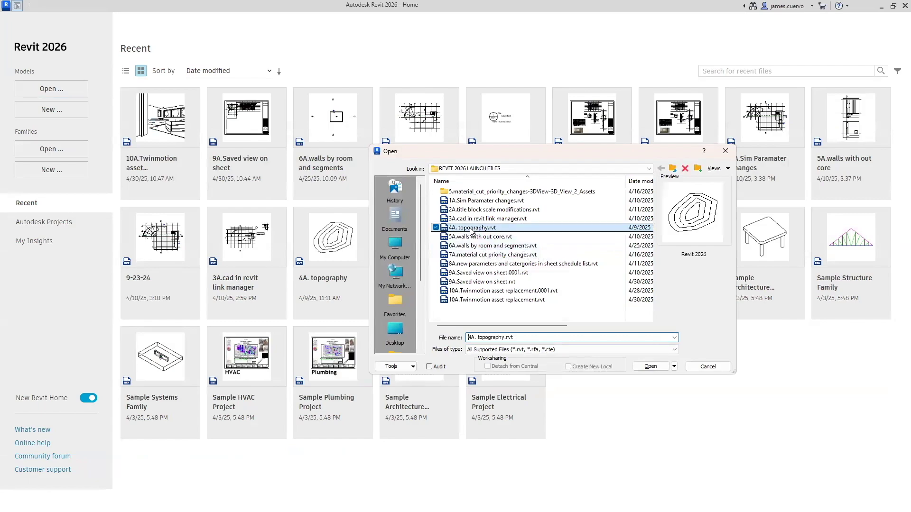
pyautogui.click(655, 370)
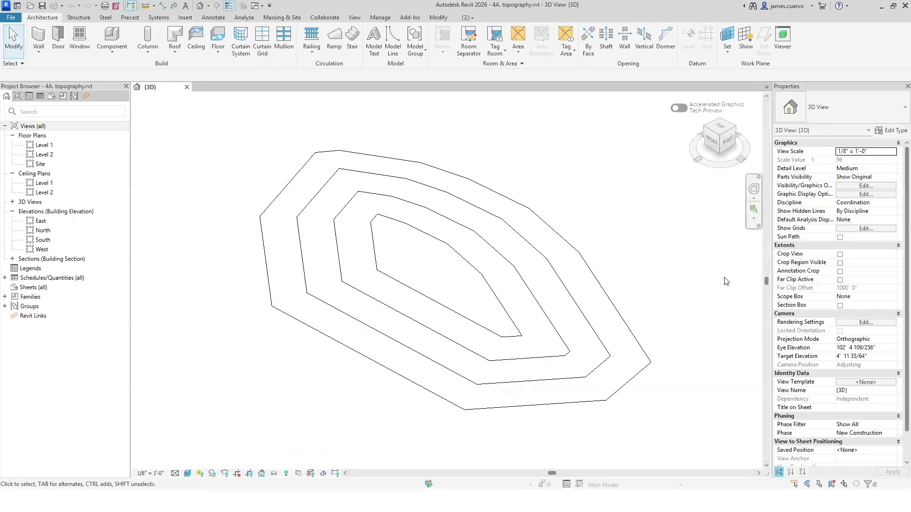
# - Select the imported topo solid.dwg, start Toposolid Create from Import, and set a Front view
pyautogui.click(512, 233)
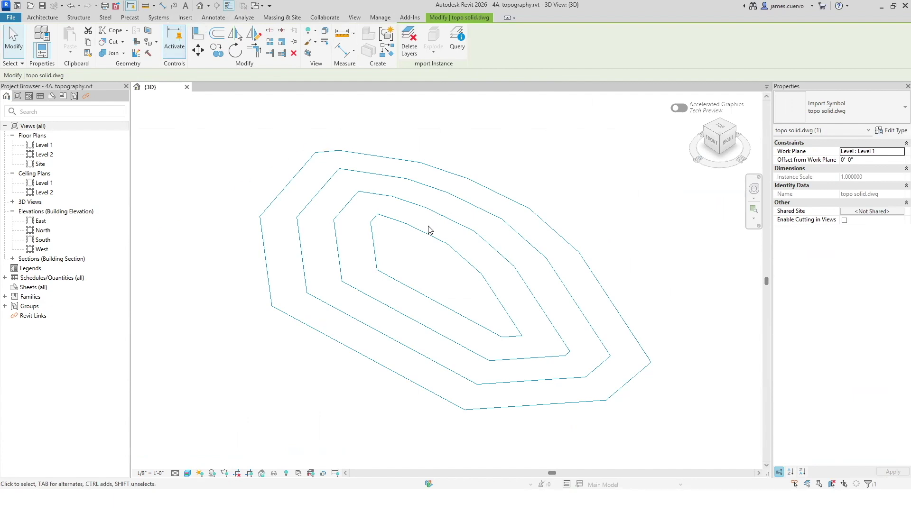
pyautogui.click(287, 18)
pyautogui.click(274, 53)
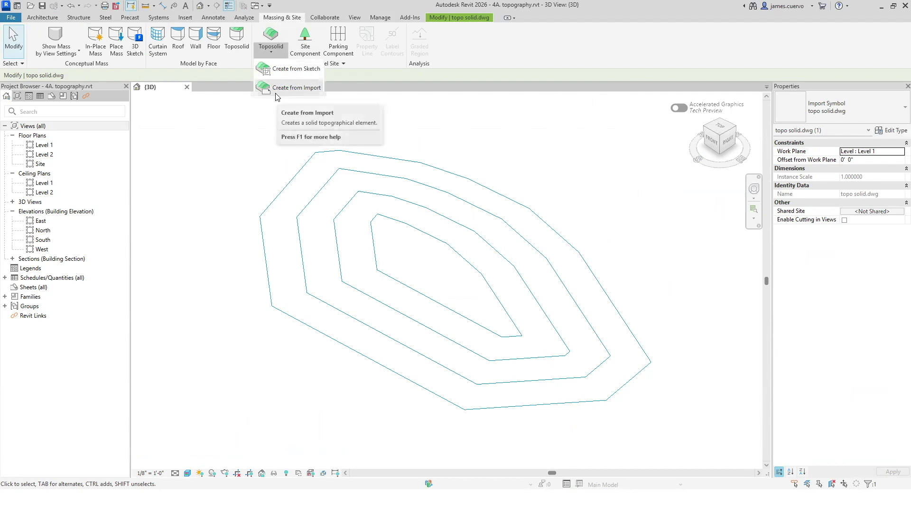
pyautogui.click(277, 88)
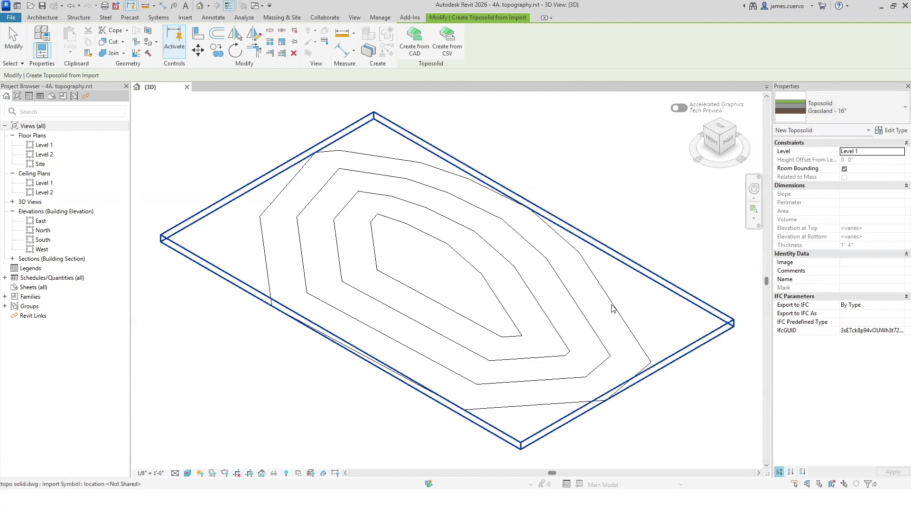
pyautogui.click(713, 139)
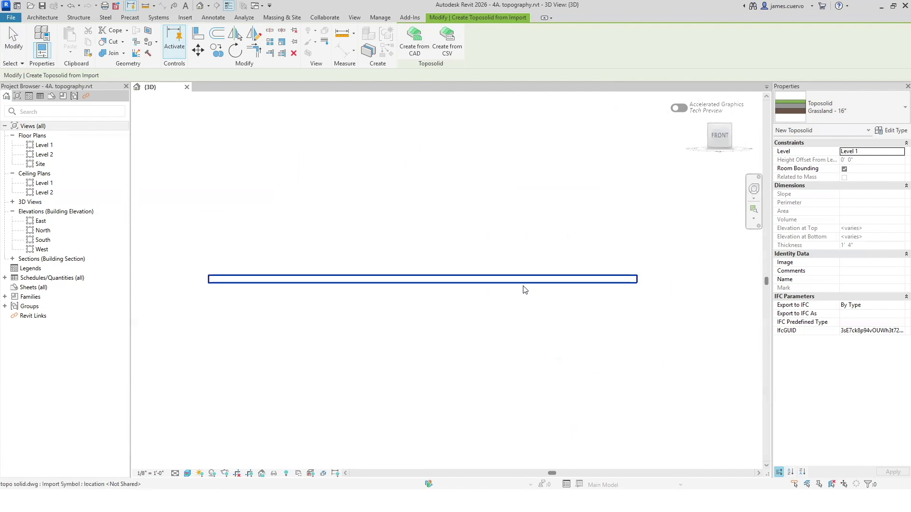
# - Build the Grassland - 16" toposolid from the imported contours, excluding layer 0
pyautogui.click(556, 283)
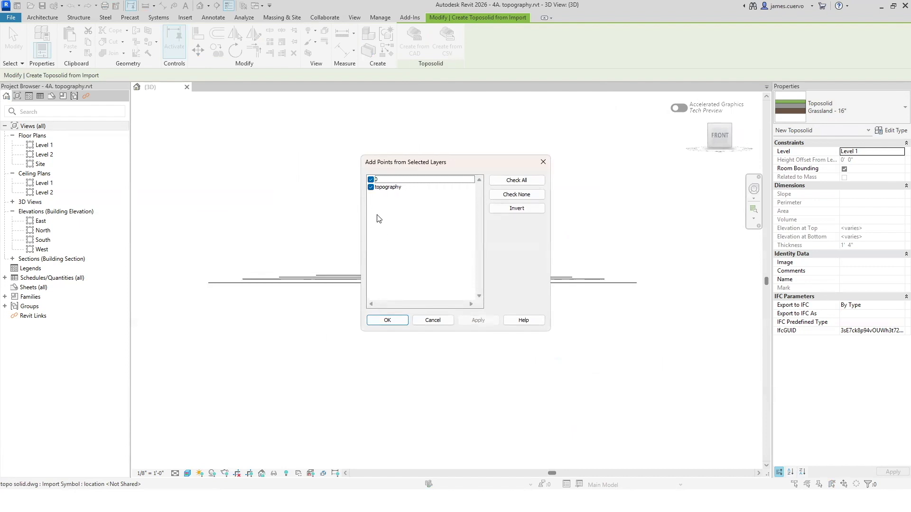
pyautogui.click(371, 179)
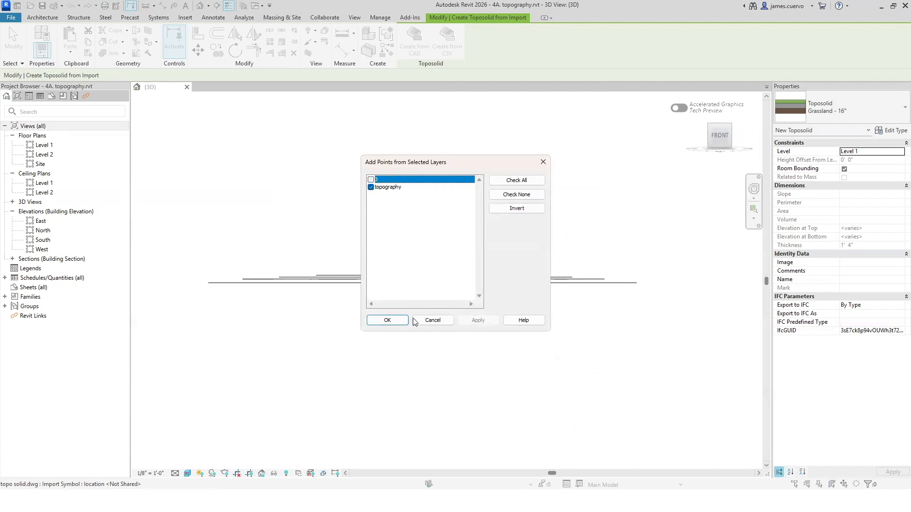
pyautogui.click(387, 321)
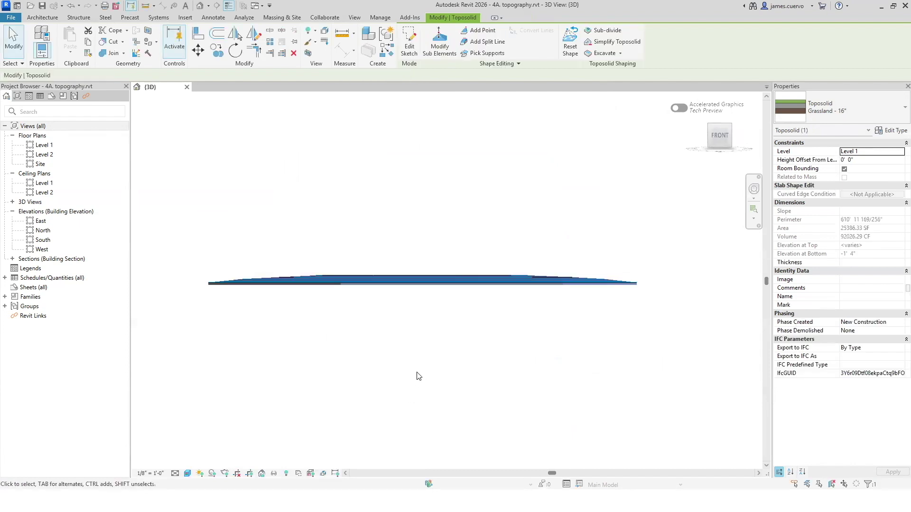
pyautogui.scroll(5, 453, 297)
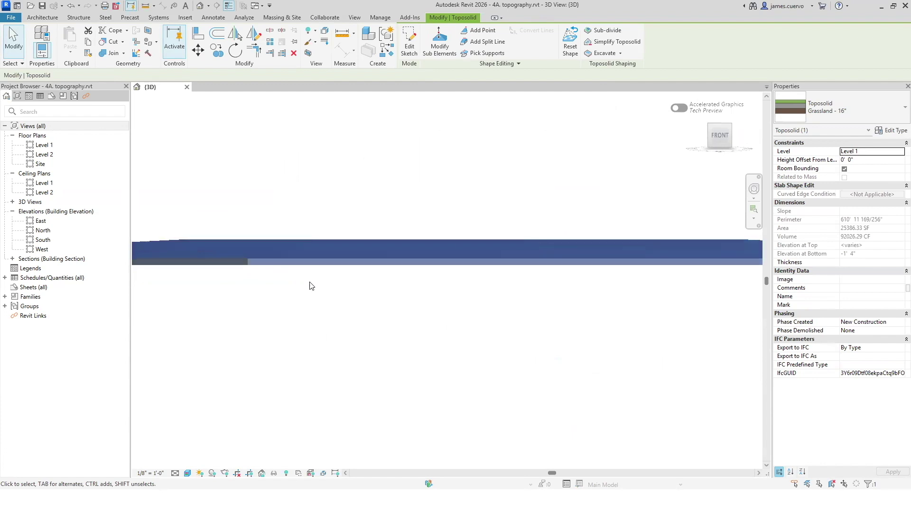
pyautogui.scroll(3, 320, 266)
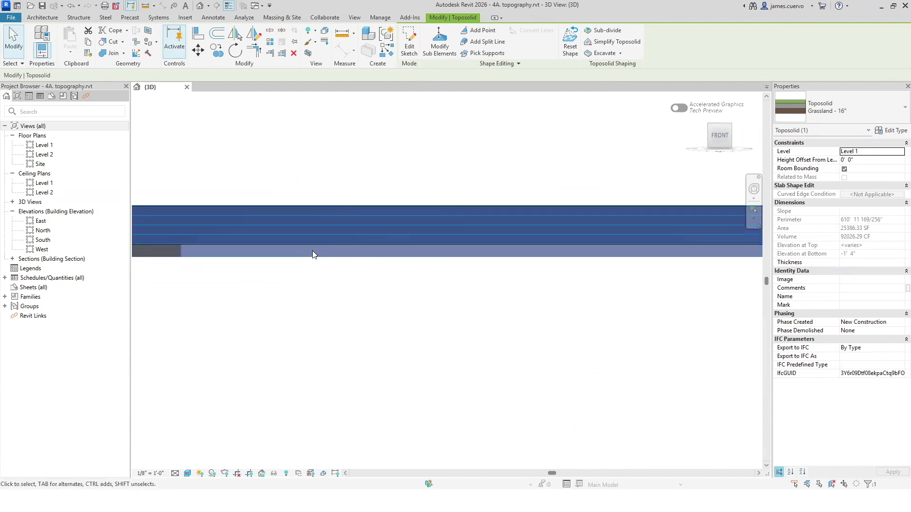
pyautogui.scroll(-5, 328, 251)
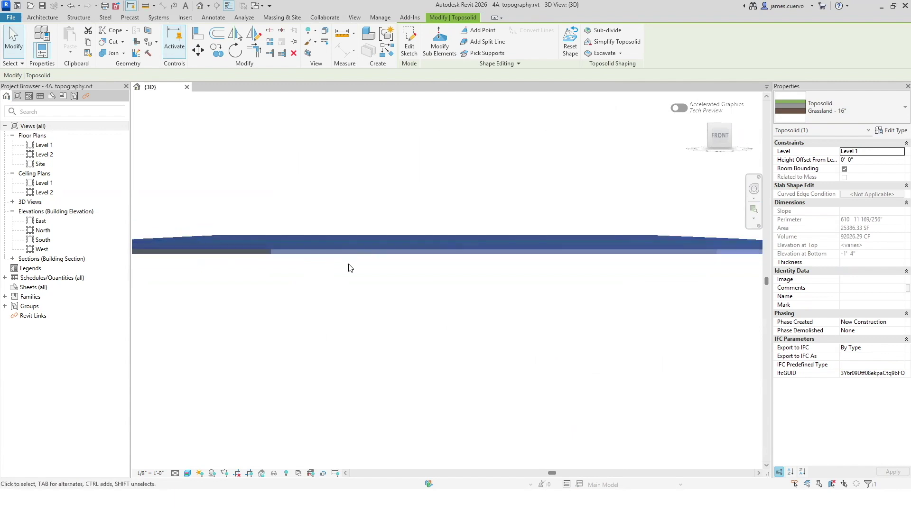
pyautogui.scroll(3, 344, 256)
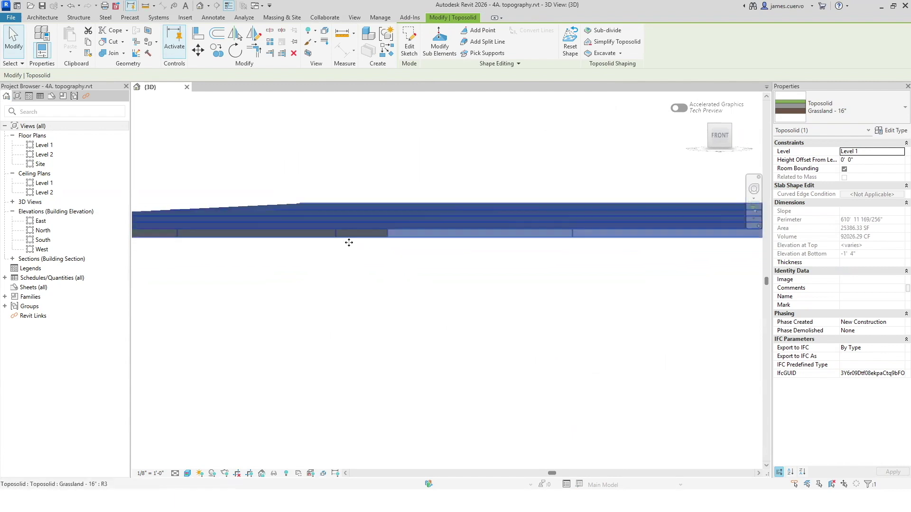
pyautogui.scroll(2, 346, 232)
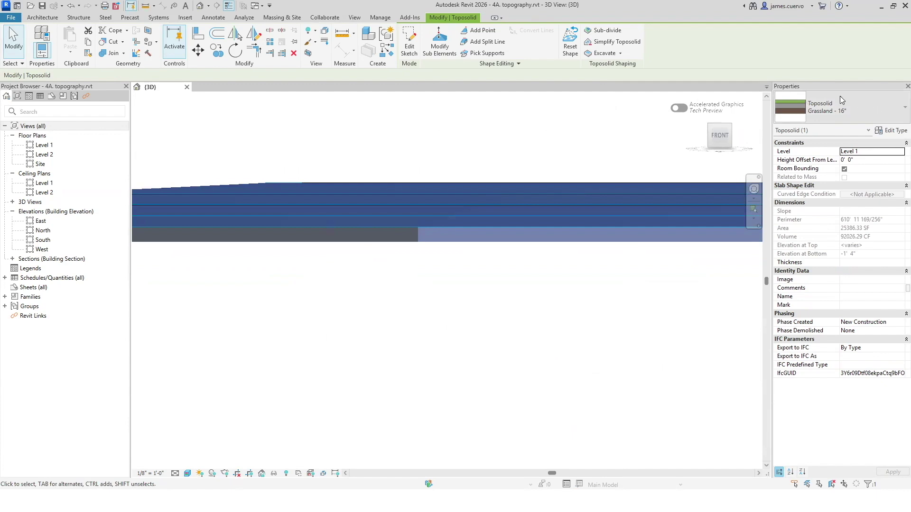
# - Orbit to look down on the toposolid, set Hidden Line style, and select it
pyautogui.click(728, 121)
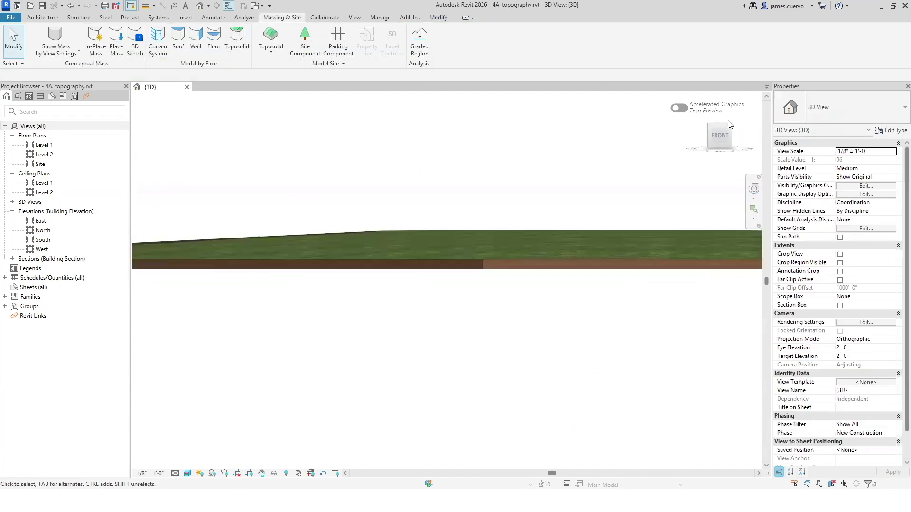
pyautogui.moveTo(727, 121); pyautogui.dragTo(634, 266)
pyautogui.scroll(-10, 634, 266)
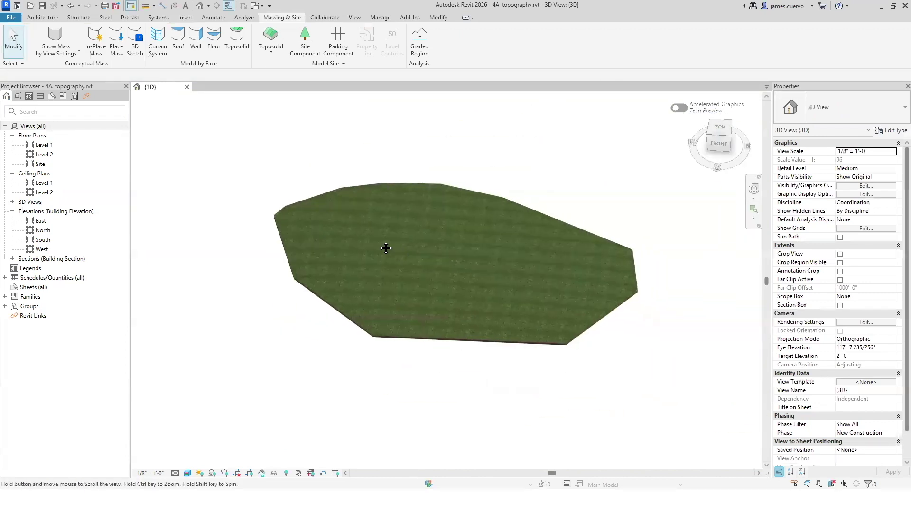
pyautogui.click(187, 473)
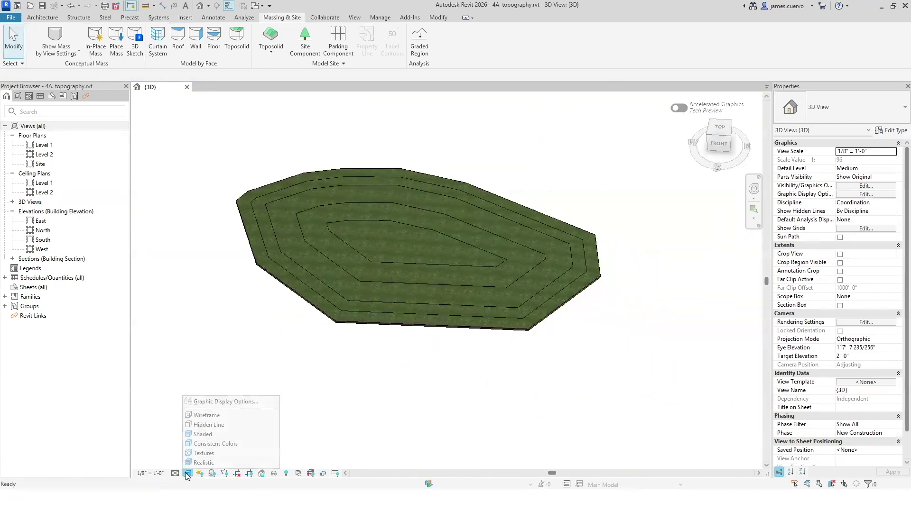
pyautogui.click(198, 426)
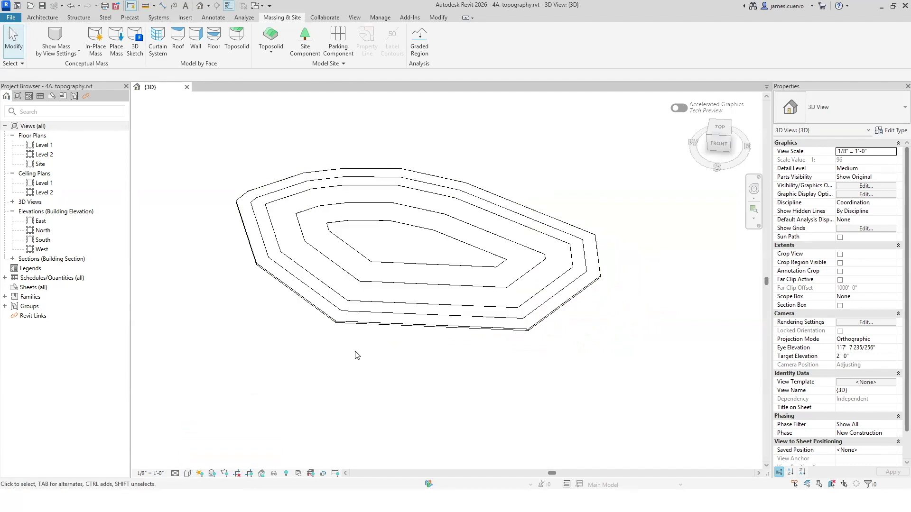
pyautogui.click(403, 265)
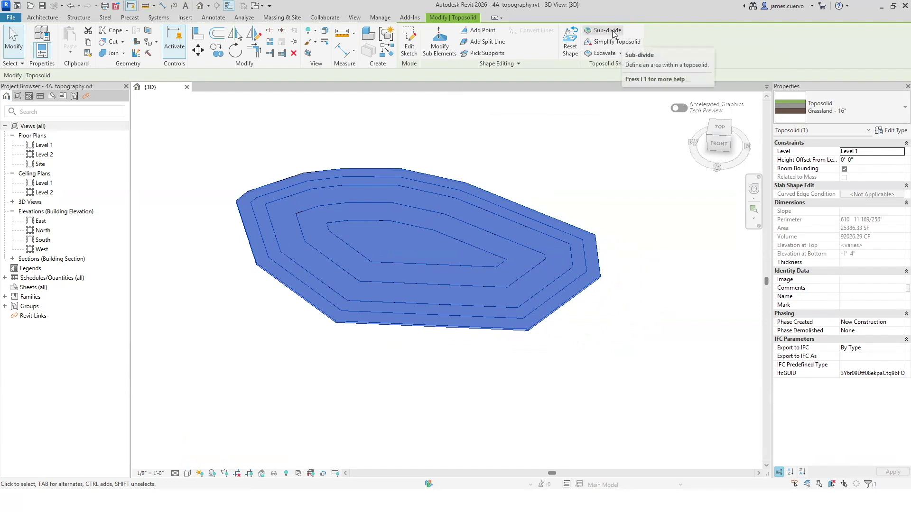
# - Sketch a rectangular sub-division boundary, about 69' 6" long, inside the innermost contours
pyautogui.click(612, 31)
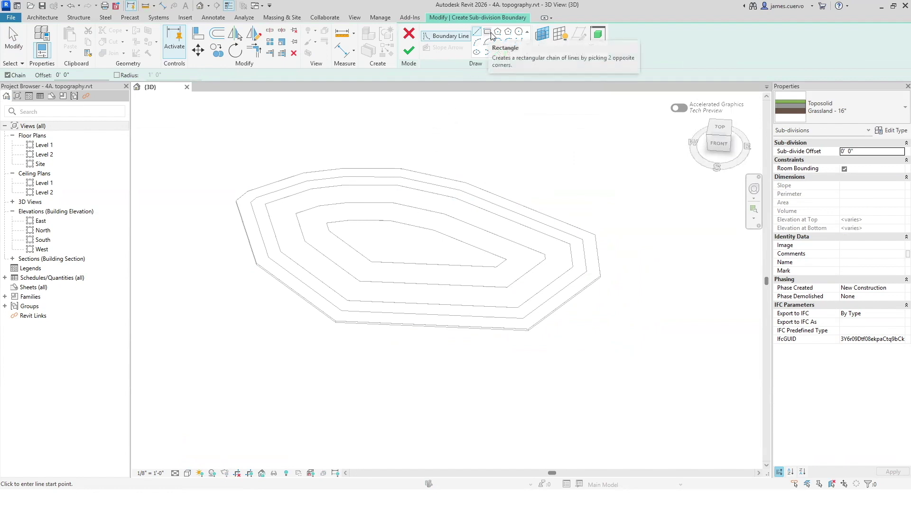
pyautogui.click(488, 33)
pyautogui.click(343, 208)
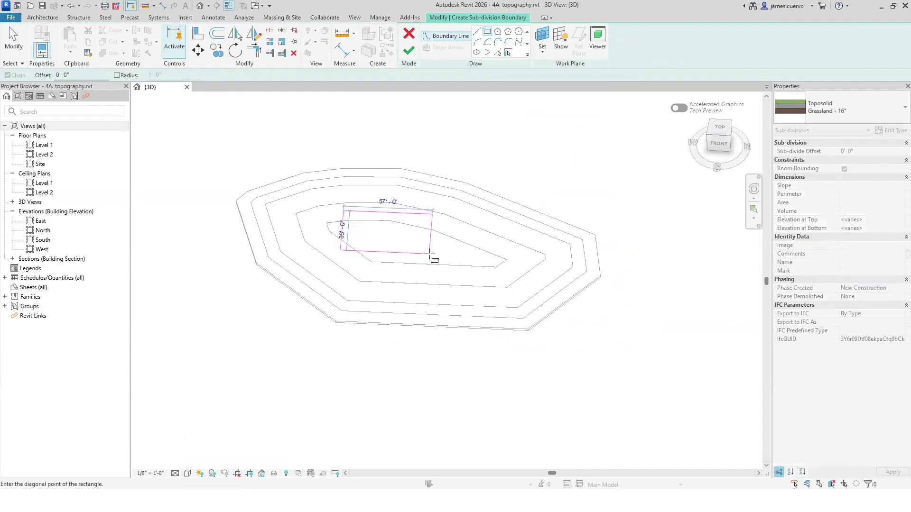
pyautogui.click(449, 261)
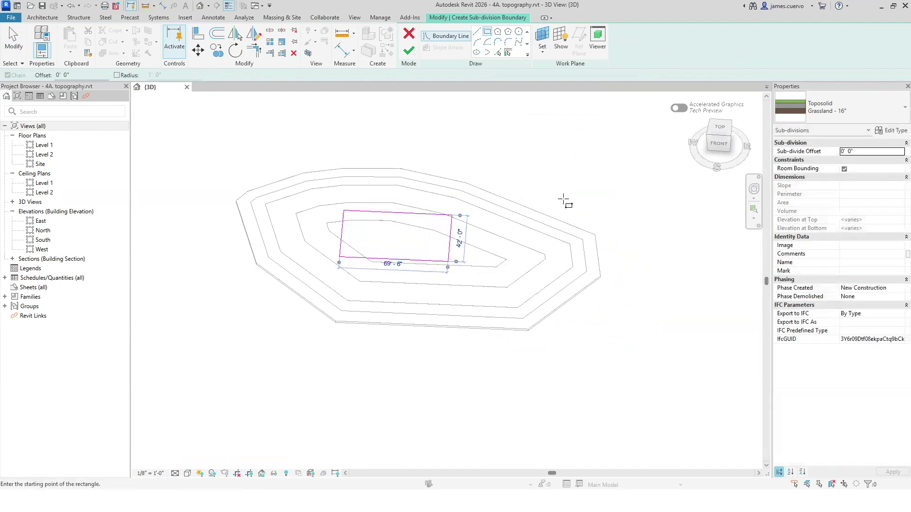
pyautogui.rightClick(573, 174)
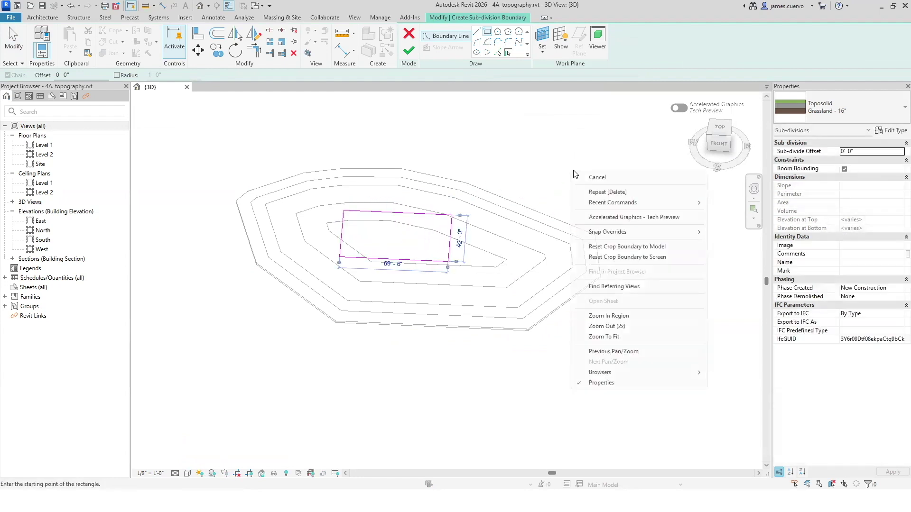
pyautogui.click(597, 178)
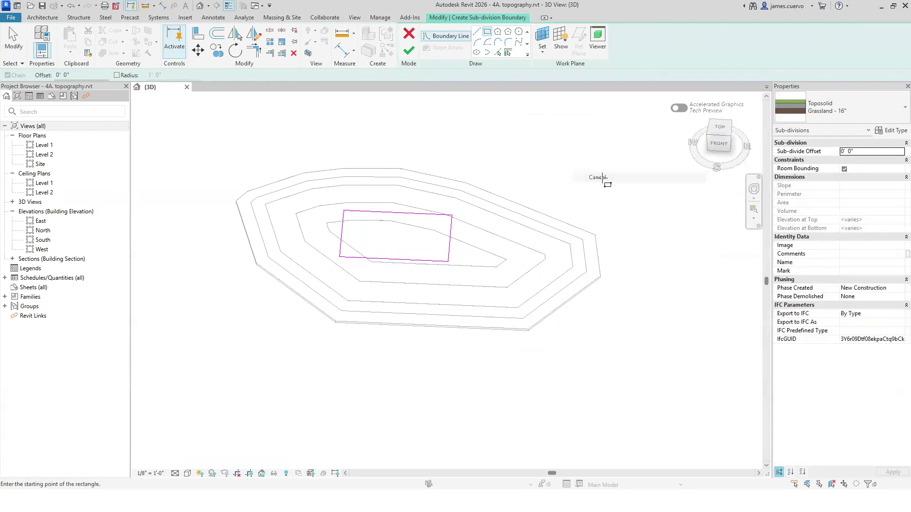
# - Assign the Water - 36" type and set its water layer thickness to 1' 6"
pyautogui.click(883, 118)
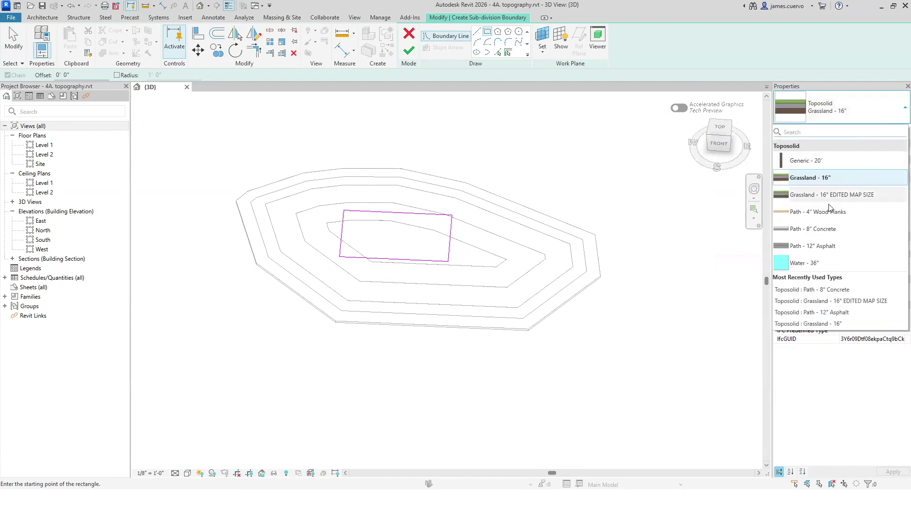
pyautogui.click(811, 265)
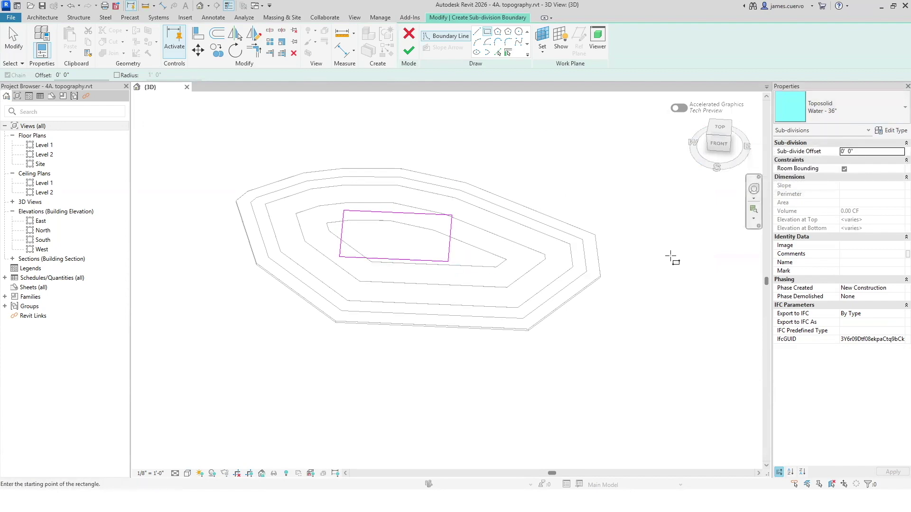
pyautogui.click(890, 131)
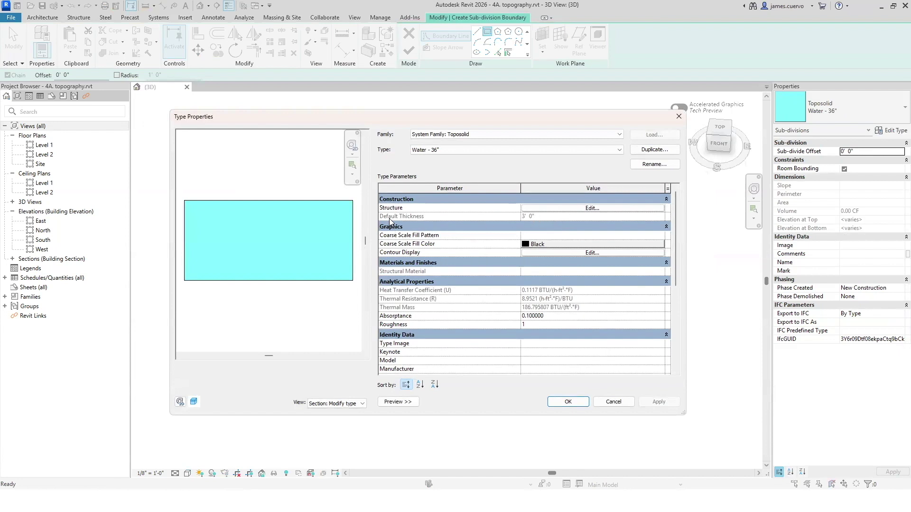
pyautogui.click(549, 209)
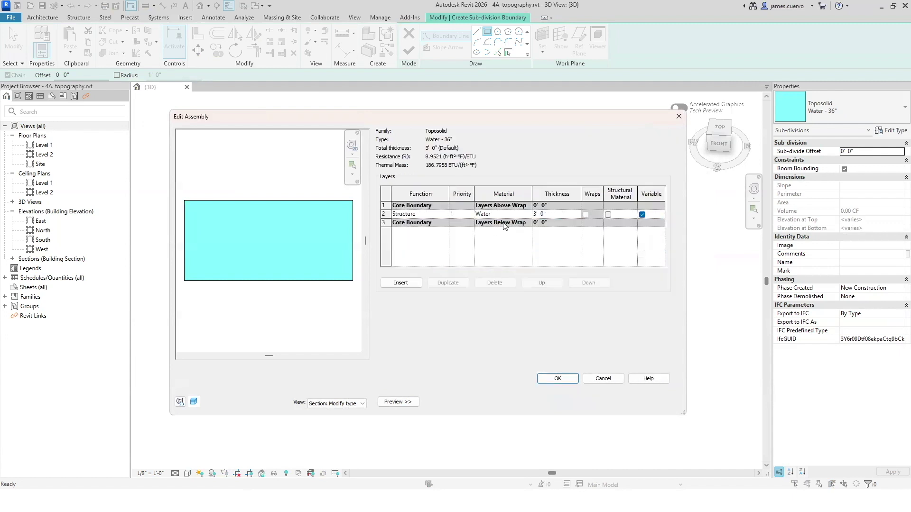
pyautogui.click(554, 217)
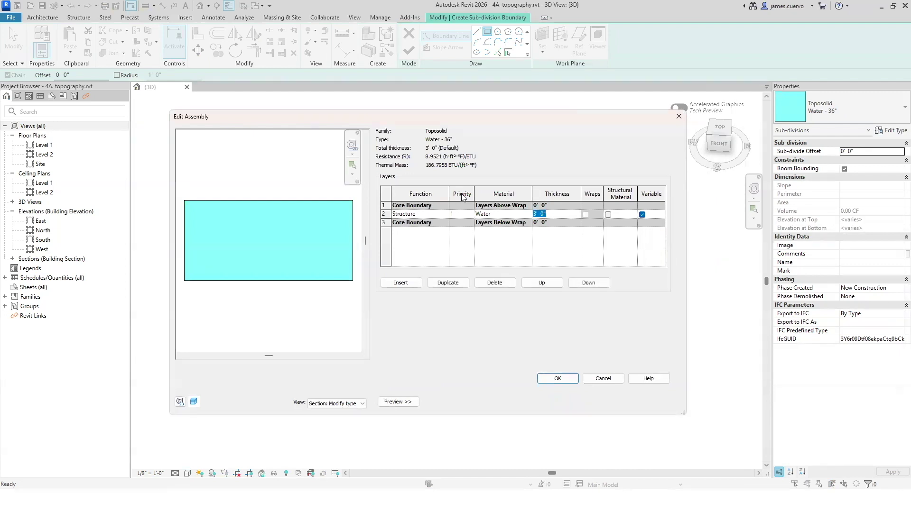
pyautogui.write('1.5')
pyautogui.press('Tab')
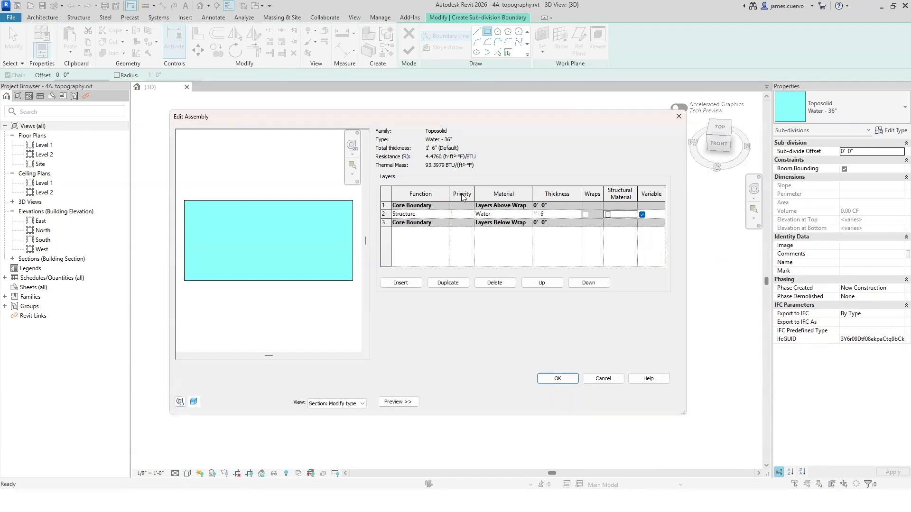
pyautogui.click(555, 380)
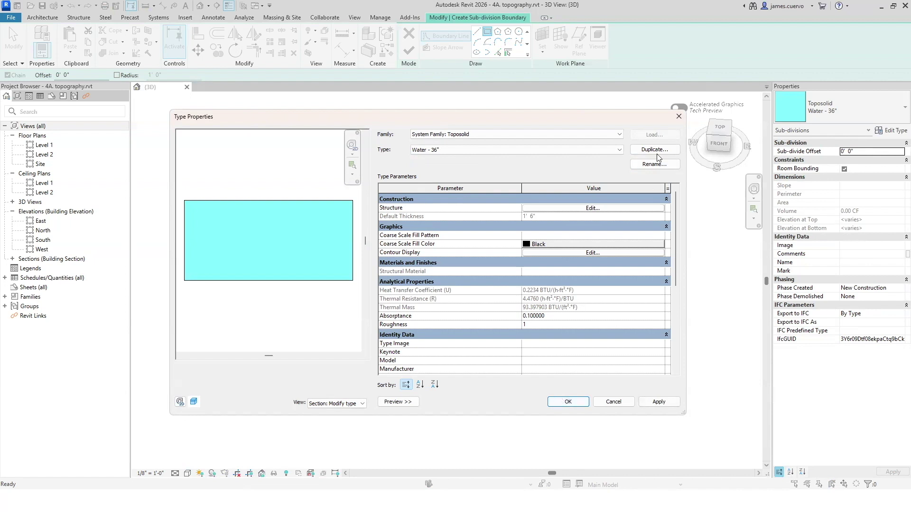
pyautogui.click(560, 402)
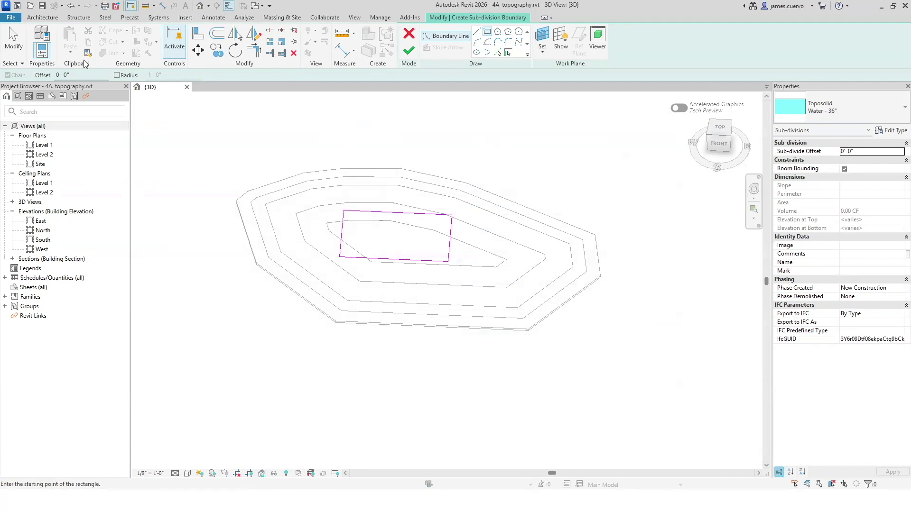
# - Select the rectangle's boundary lines and copy them to the clipboard
pyautogui.click(17, 48)
pyautogui.moveTo(261, 165)
pyautogui.mouseDown()
pyautogui.moveTo(431, 286)
pyautogui.moveTo(536, 323)
pyautogui.mouseUp()
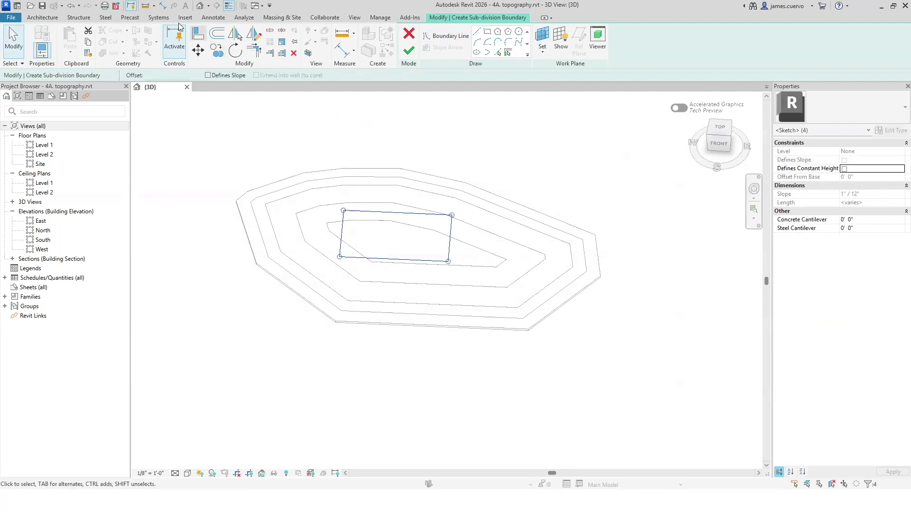
pyautogui.click(88, 42)
# - Finish the Water sub-division and orbit to a front-right isometric view
pyautogui.click(409, 49)
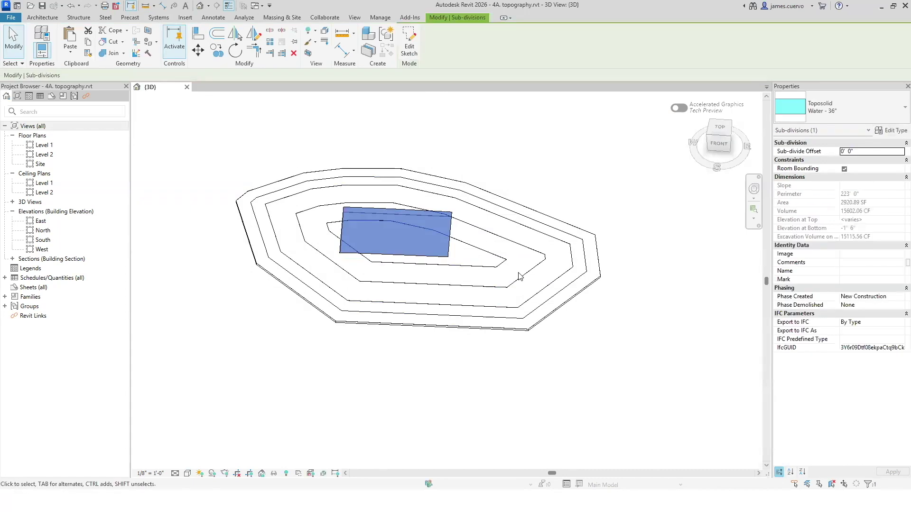
pyautogui.click(626, 164)
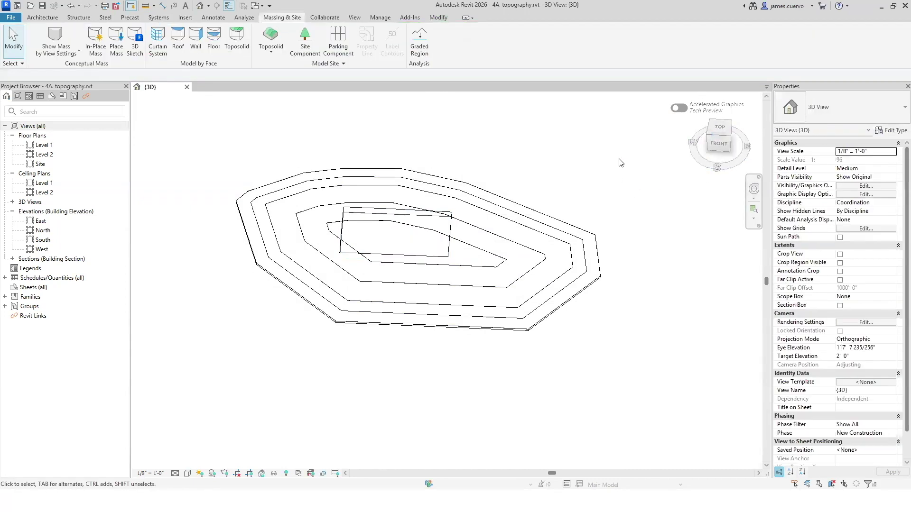
pyautogui.click(730, 138)
pyautogui.scroll(5, 392, 230)
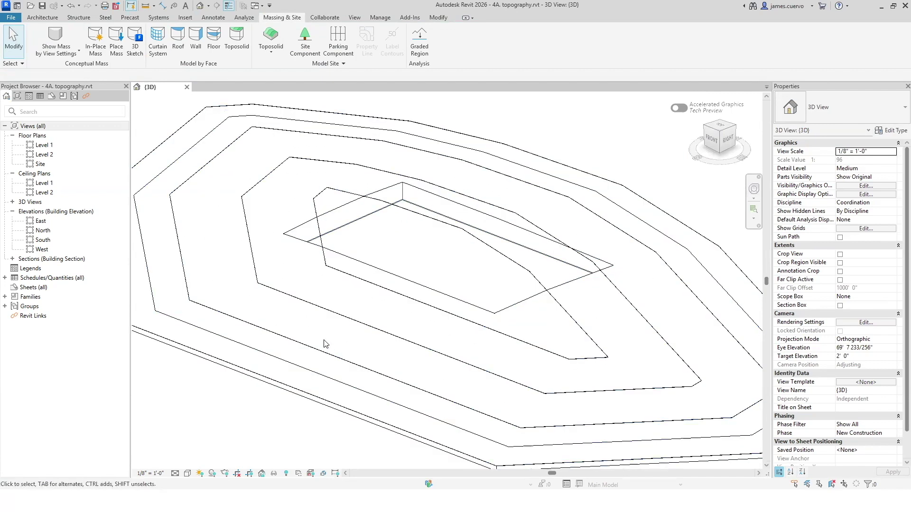
pyautogui.moveTo(332, 348); pyautogui.dragTo(341, 354, button='middle')
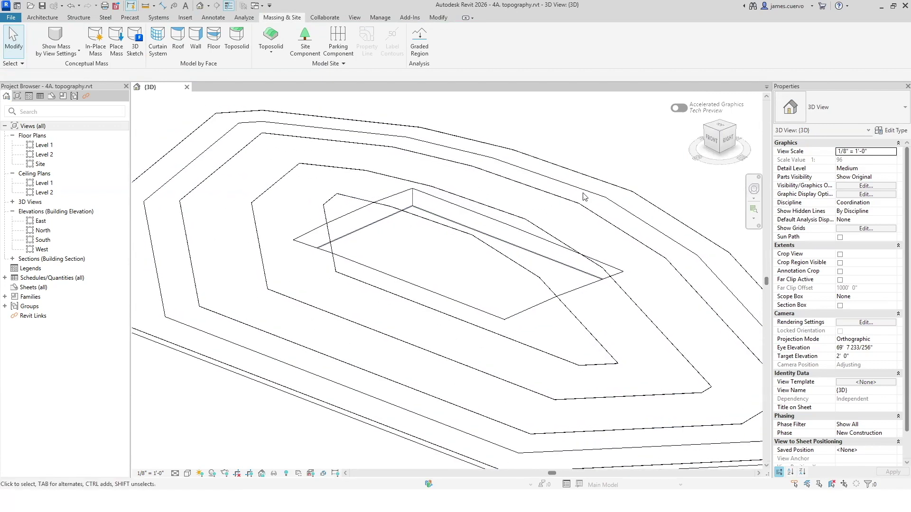
pyautogui.click(187, 473)
# - Switch the view to Realistic to show the grass and water materials
pyautogui.click(204, 463)
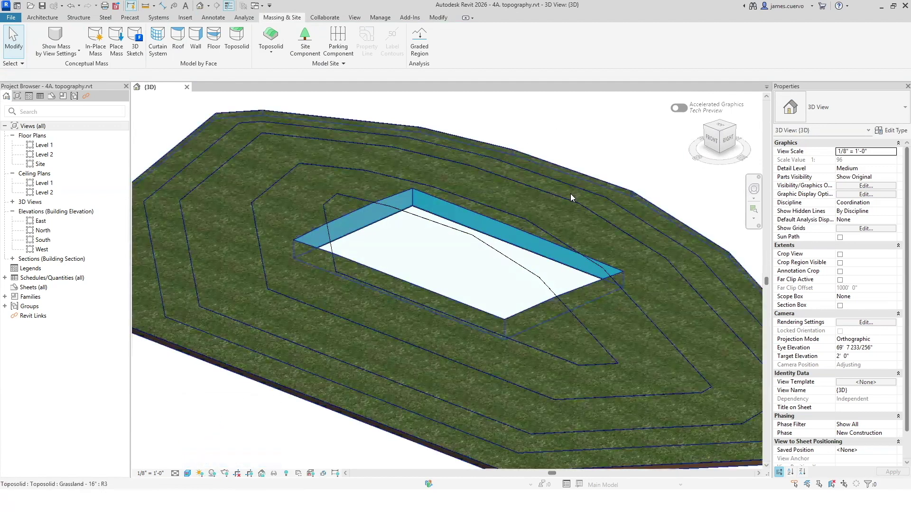
pyautogui.scroll(-3, 484, 313)
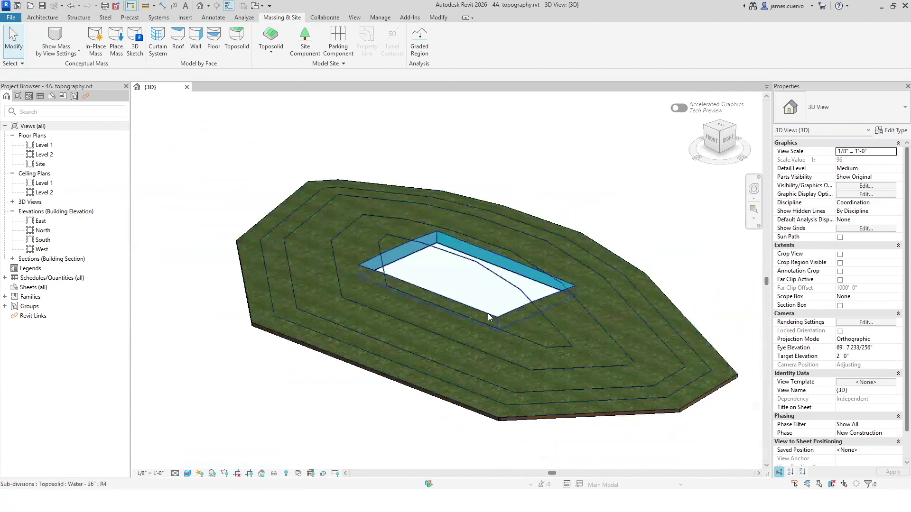
pyautogui.click(504, 280)
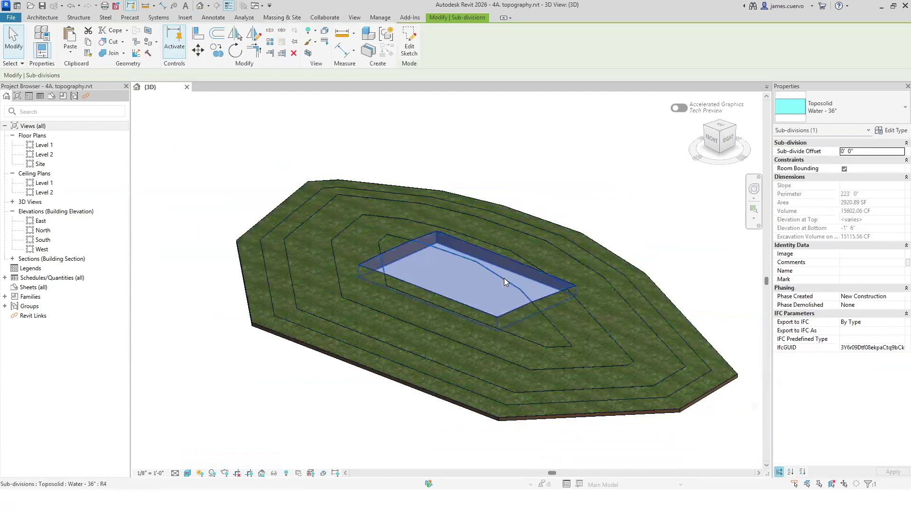
pyautogui.click(516, 218)
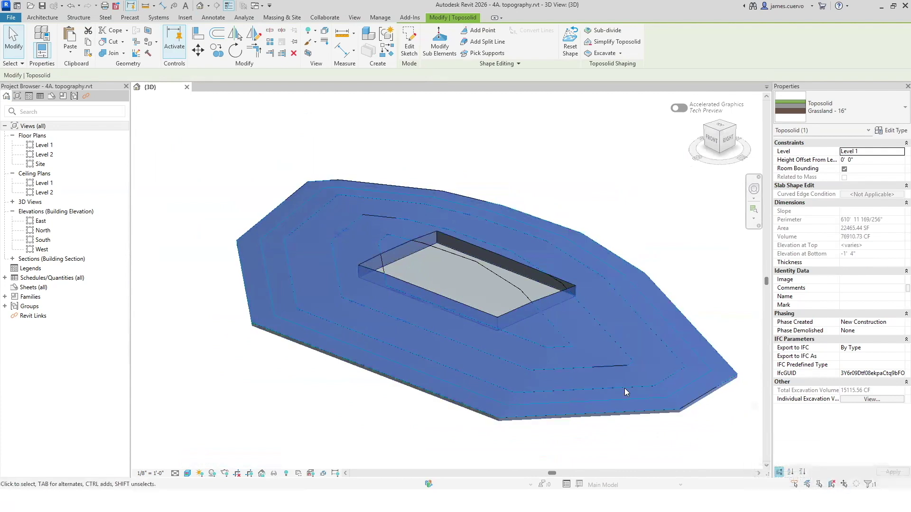
pyautogui.press('Escape')
# - Filter a window selection down to topo solid.dwg and hide it in the view
pyautogui.moveTo(696, 432); pyautogui.dragTo(142, 101)
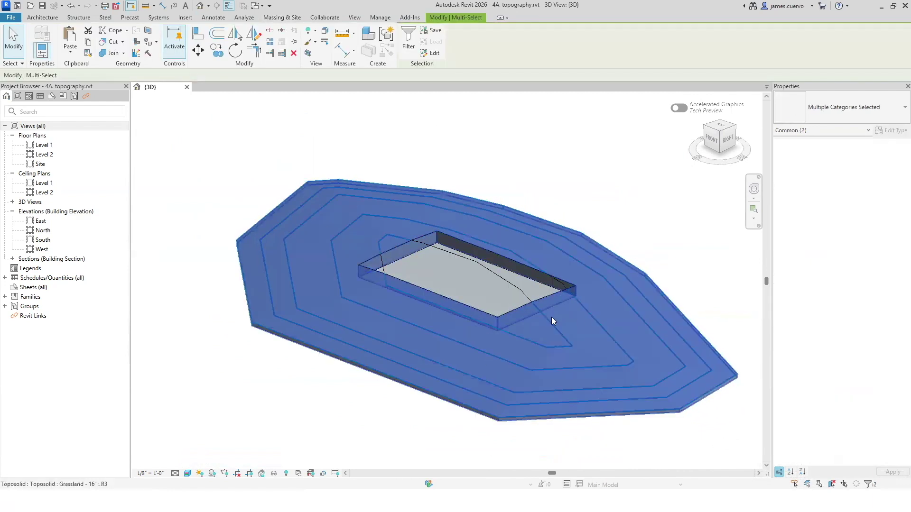
pyautogui.click(408, 38)
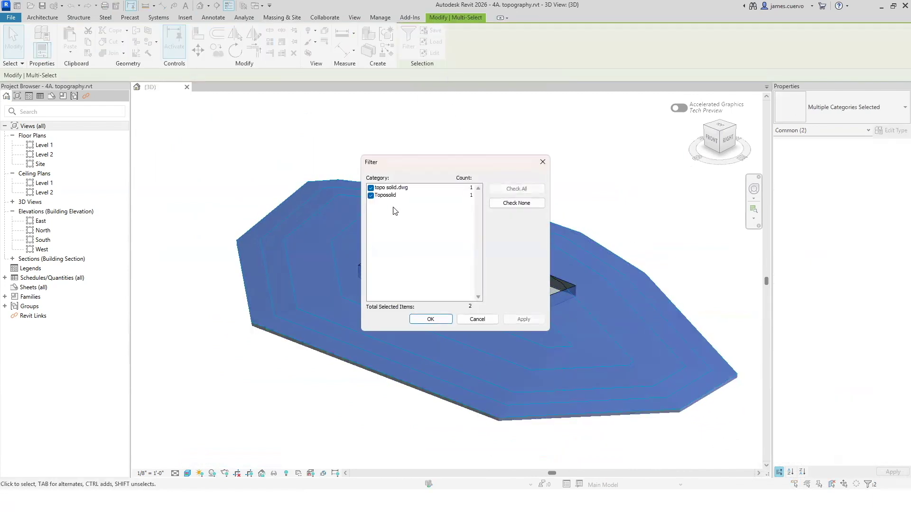
pyautogui.click(371, 195)
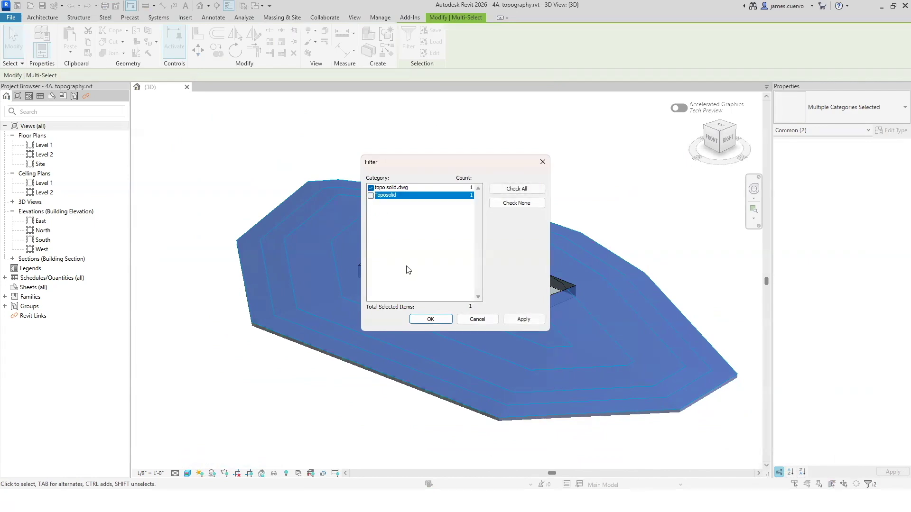
pyautogui.click(428, 319)
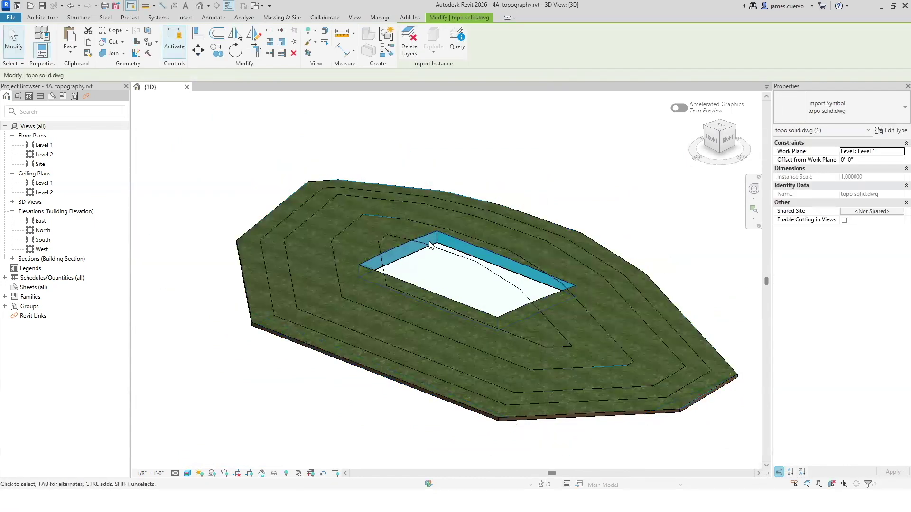
pyautogui.rightClick(430, 362)
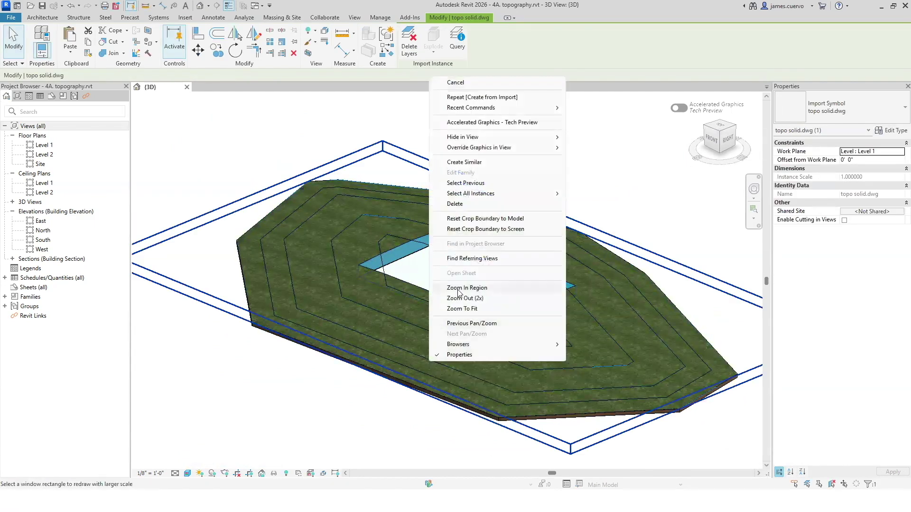
pyautogui.click(470, 138)
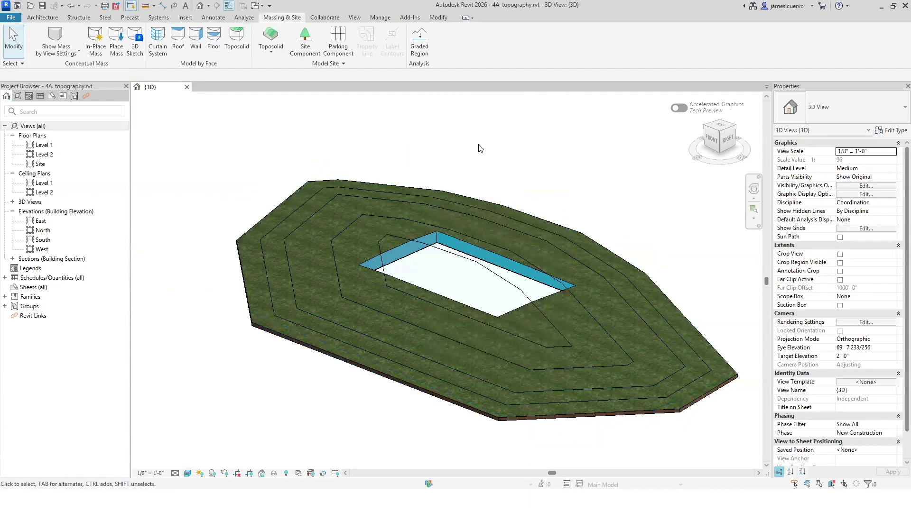
# - Select the Grassland toposolid, now 22465.44 SF around the recessed pool
pyautogui.click(511, 289)
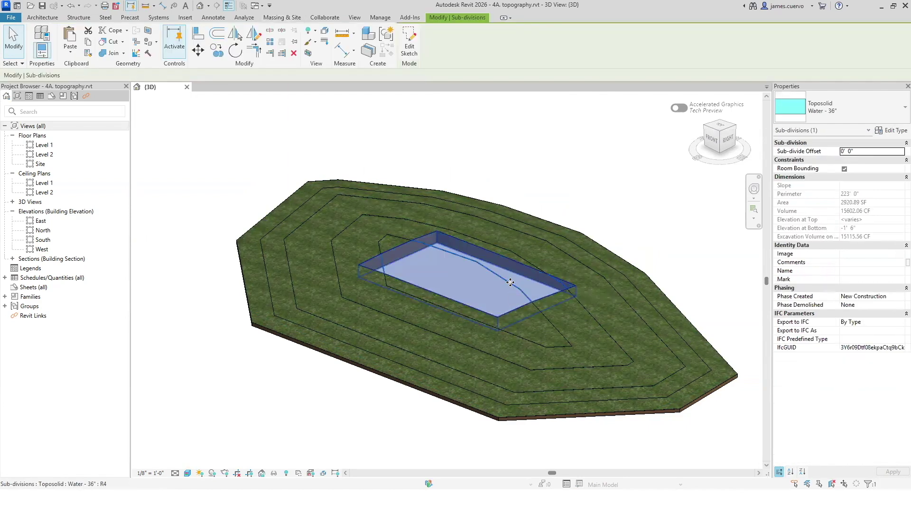
pyautogui.press('Escape')
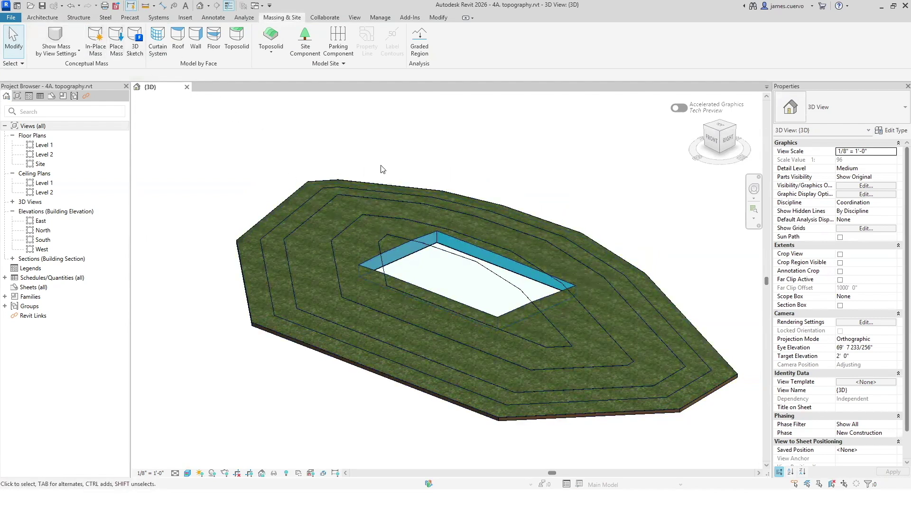
pyautogui.click(480, 211)
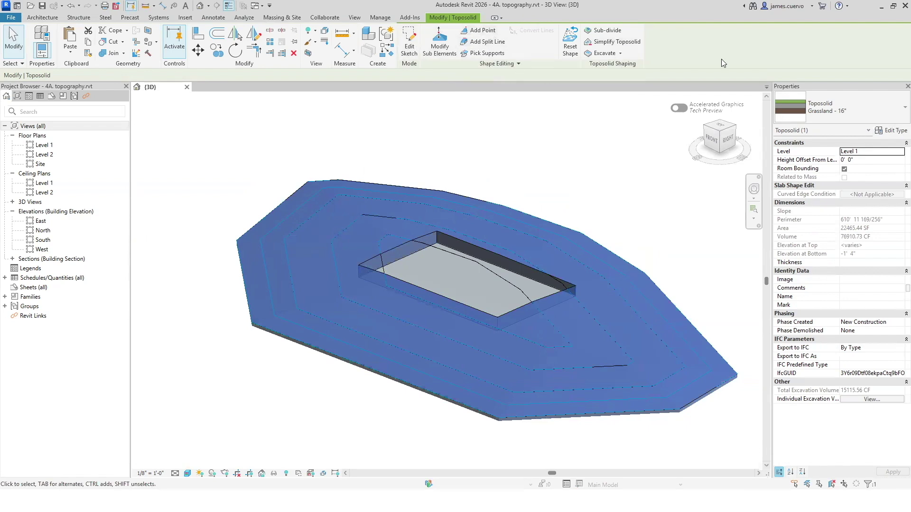
# - Start a new sub-division in the Site plan and paste the copied rectangle aligned to view
pyautogui.click(609, 32)
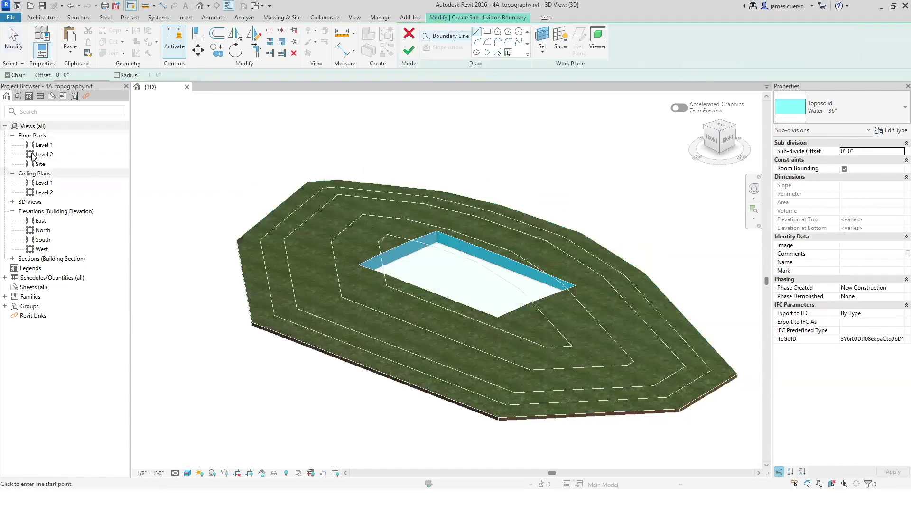
pyautogui.doubleClick(39, 166)
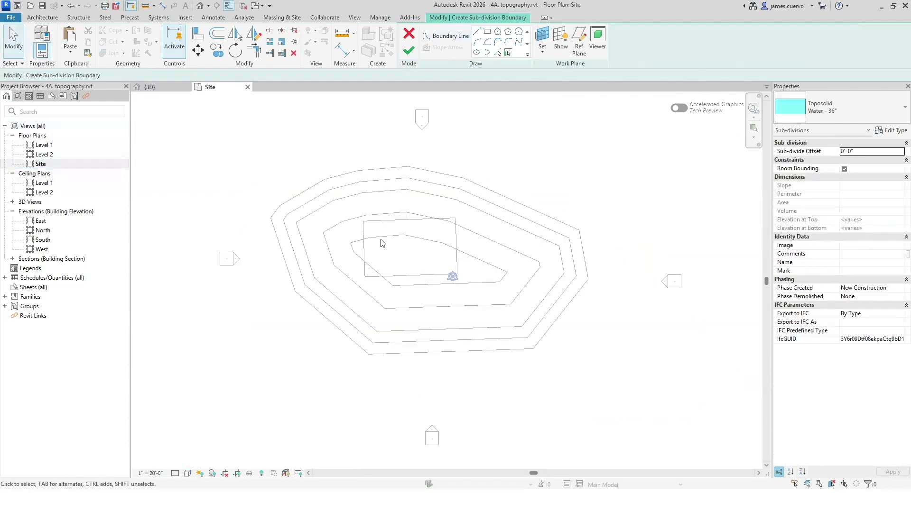
pyautogui.scroll(1, 397, 240)
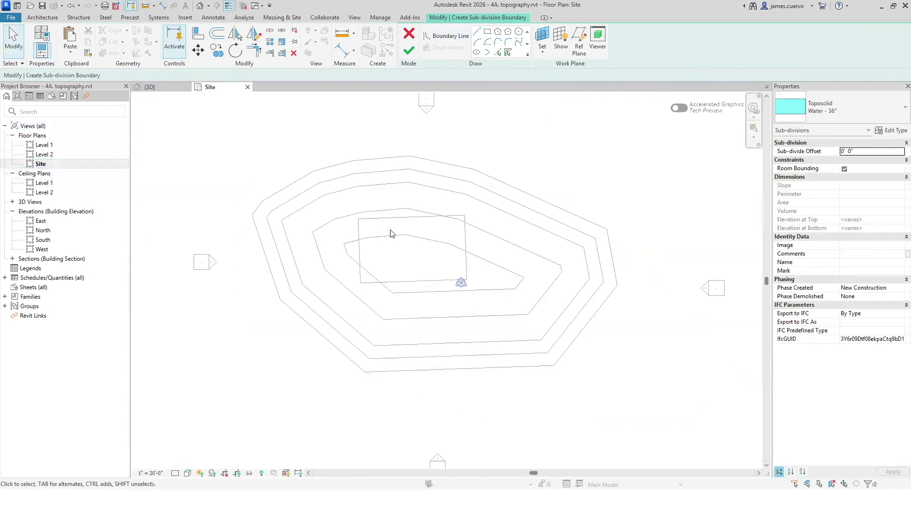
pyautogui.click(72, 57)
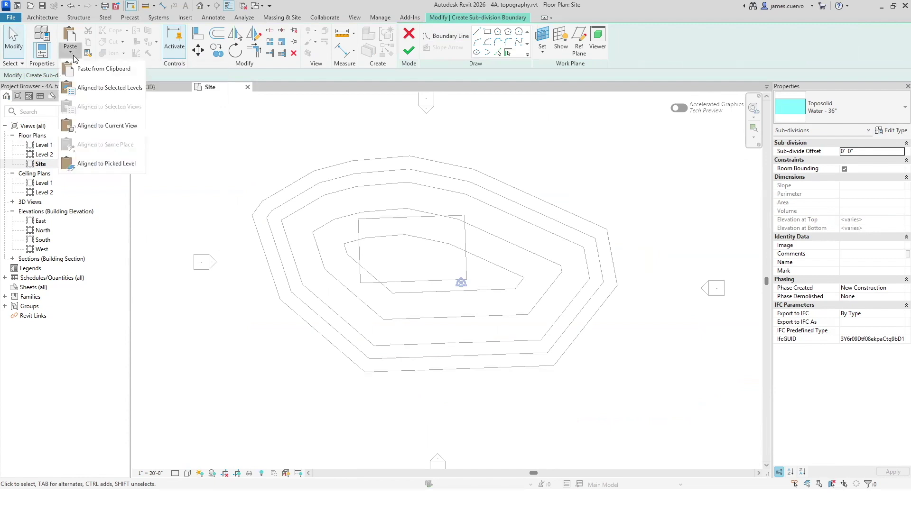
pyautogui.click(107, 126)
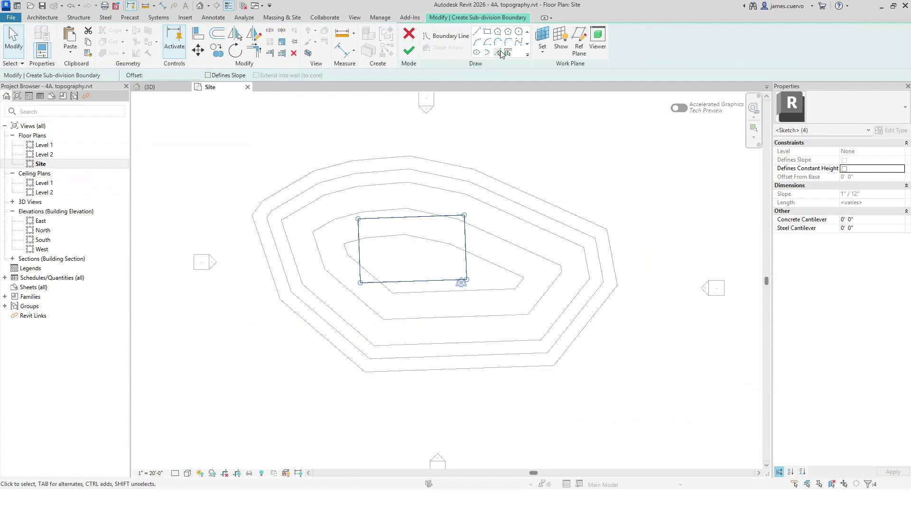
pyautogui.click(497, 52)
# - With a 6' offset, add boundary lines outside the top, right, bottom and left pool edges
pyautogui.click(34, 75)
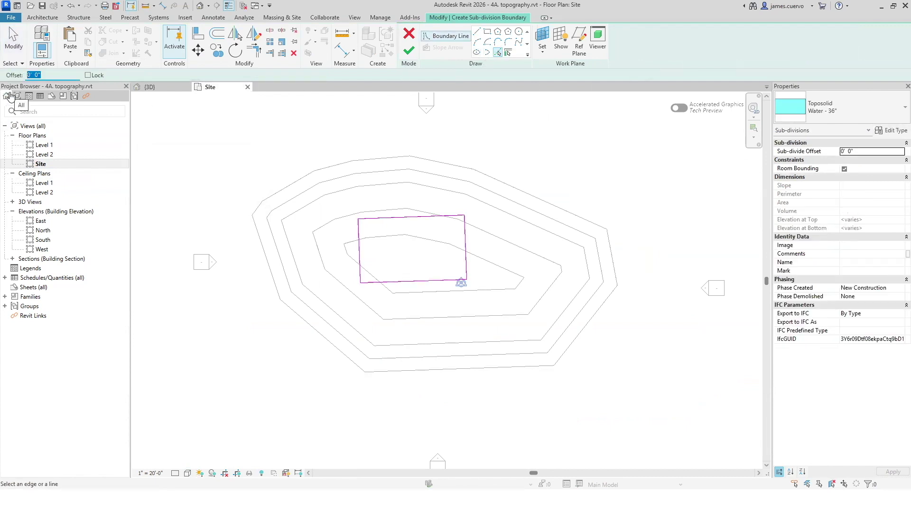
pyautogui.write('6')
pyautogui.press('Return')
pyautogui.click(403, 220)
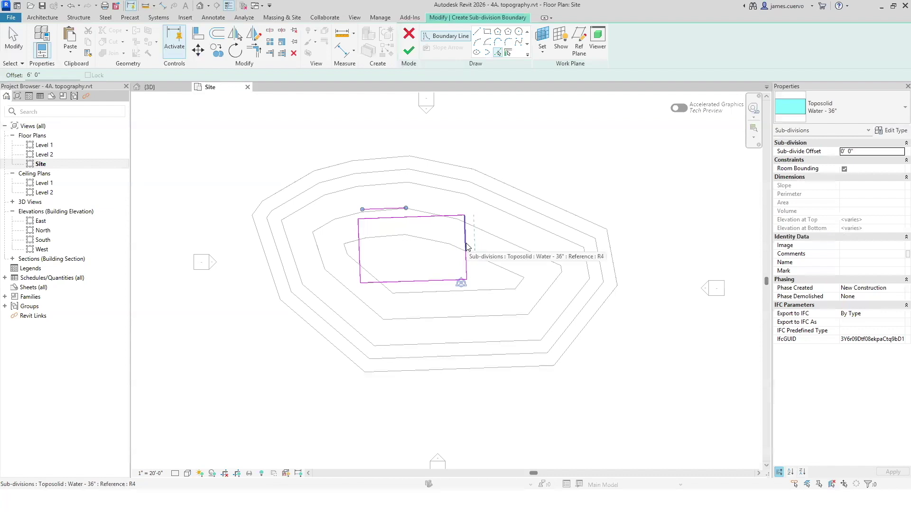
pyautogui.click(467, 247)
pyautogui.click(436, 286)
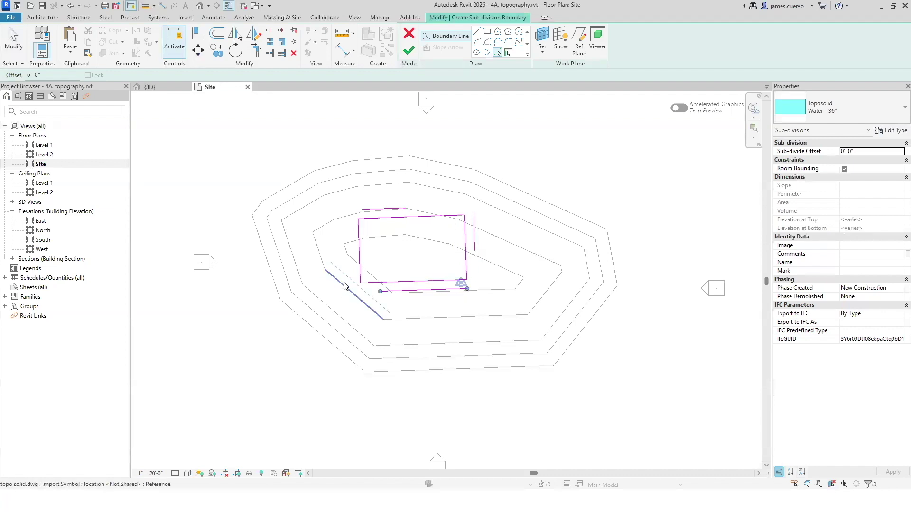
pyautogui.click(357, 259)
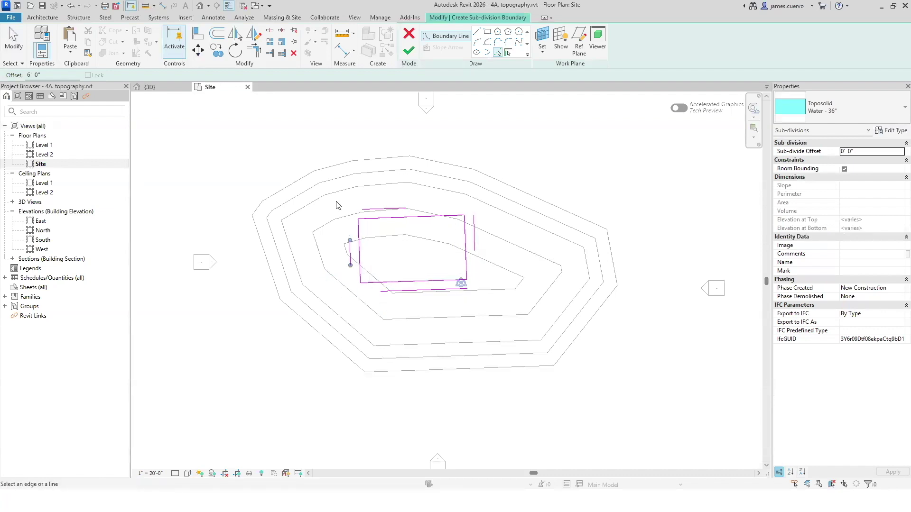
pyautogui.scroll(2, 365, 247)
pyautogui.scroll(2, 366, 247)
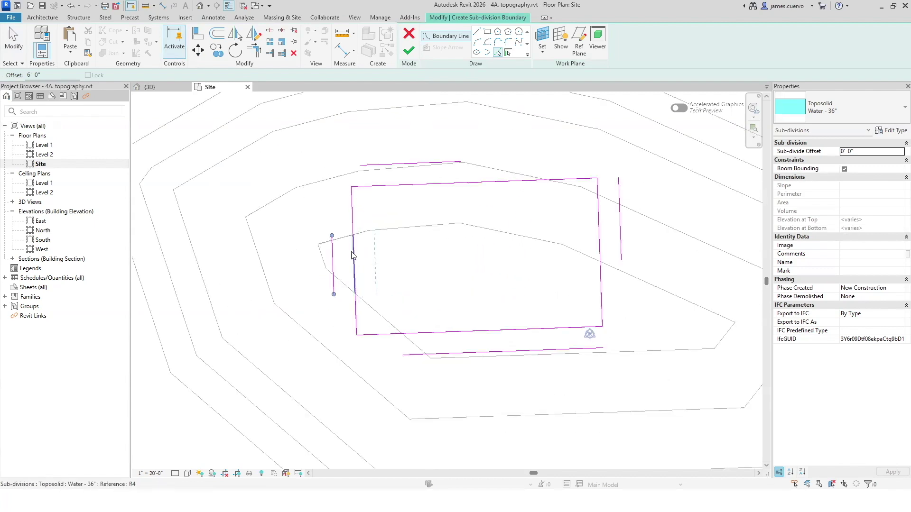
pyautogui.scroll(-3, 353, 253)
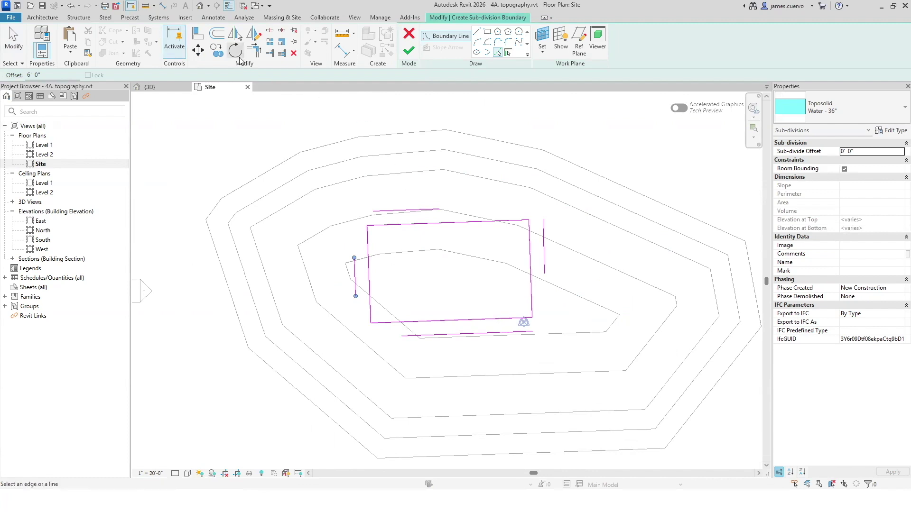
# - Trim/extend the four offset lines so they join at all four corners
pyautogui.click(254, 50)
pyautogui.click(395, 210)
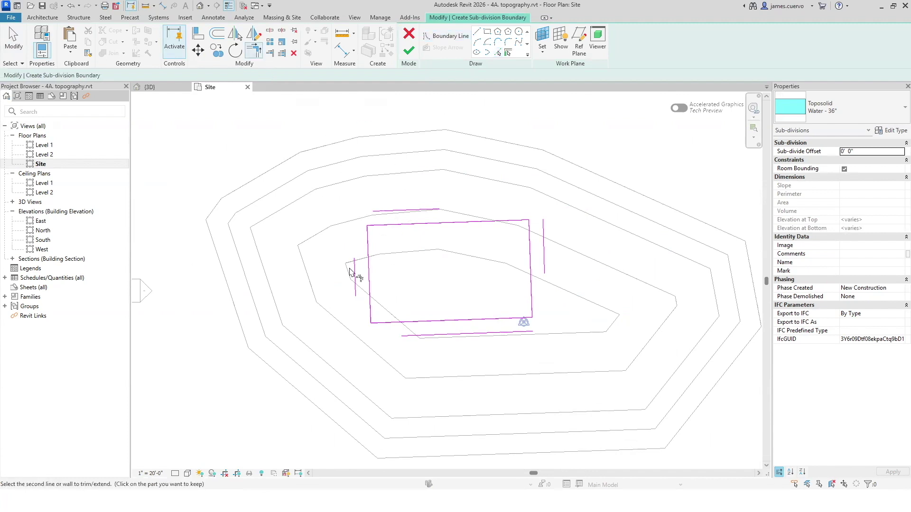
pyautogui.click(355, 268)
pyautogui.click(407, 210)
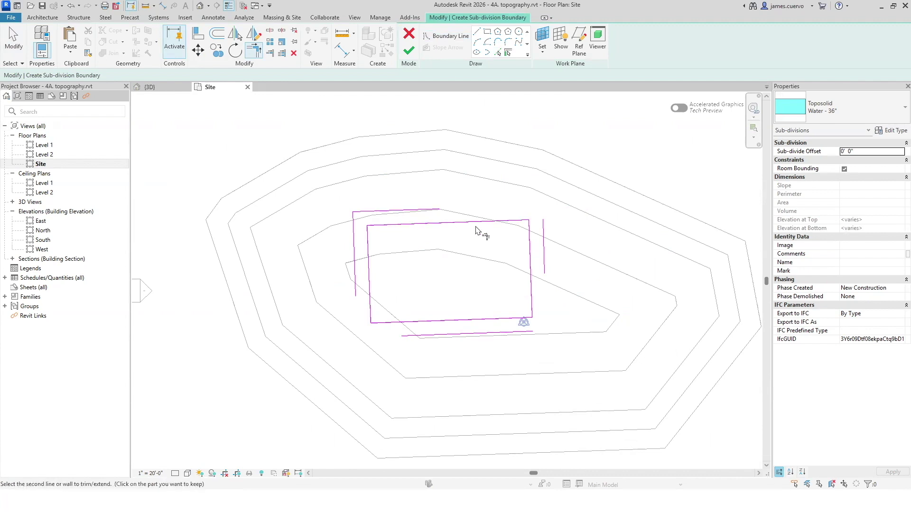
pyautogui.click(545, 244)
pyautogui.click(544, 265)
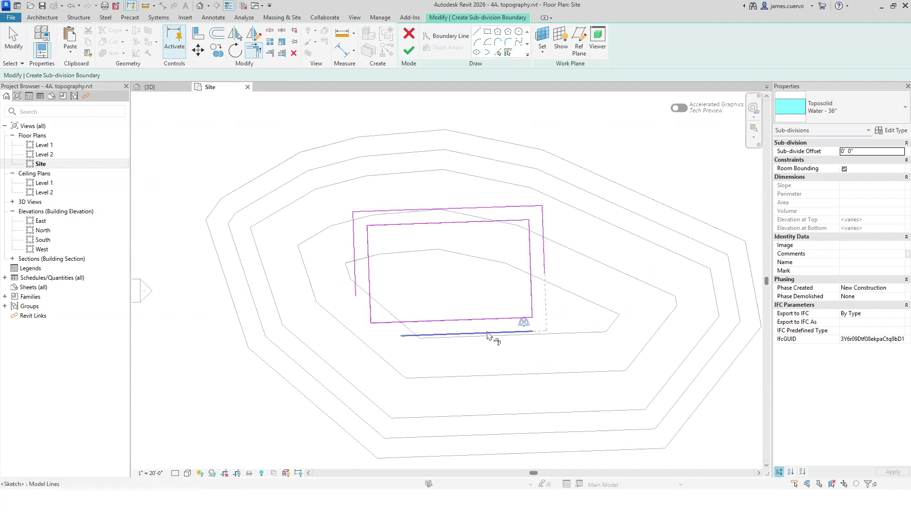
pyautogui.click(491, 333)
pyautogui.click(462, 335)
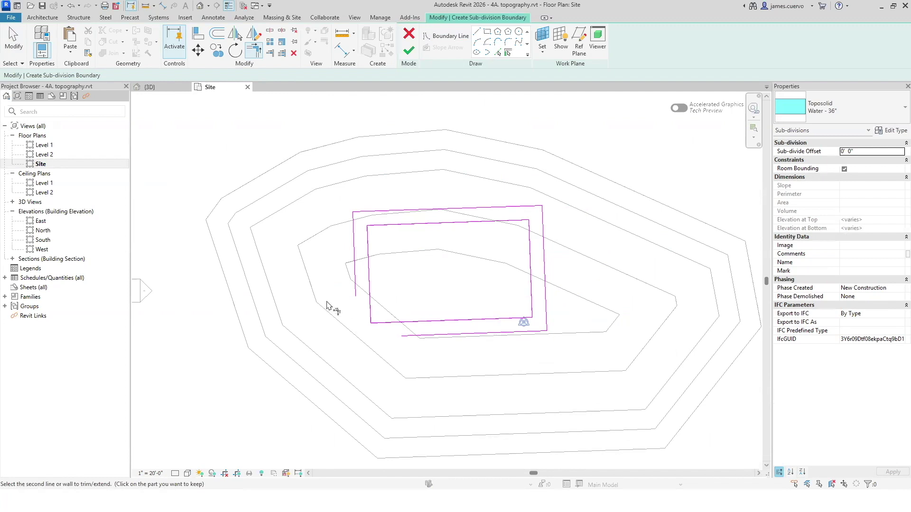
pyautogui.click(357, 294)
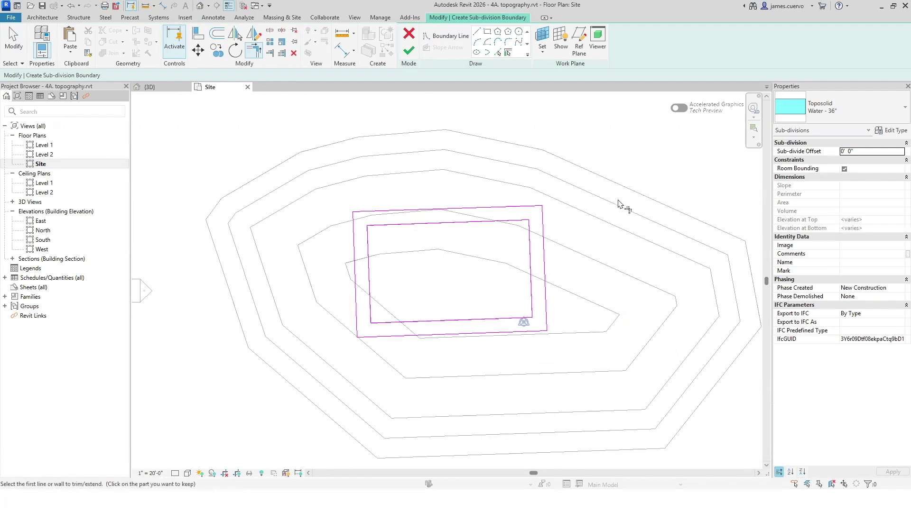
# - Make the sub-division Path - 4" Wood Planks with a 0' 1" sub-divide offset and finish the sketch
pyautogui.click(840, 107)
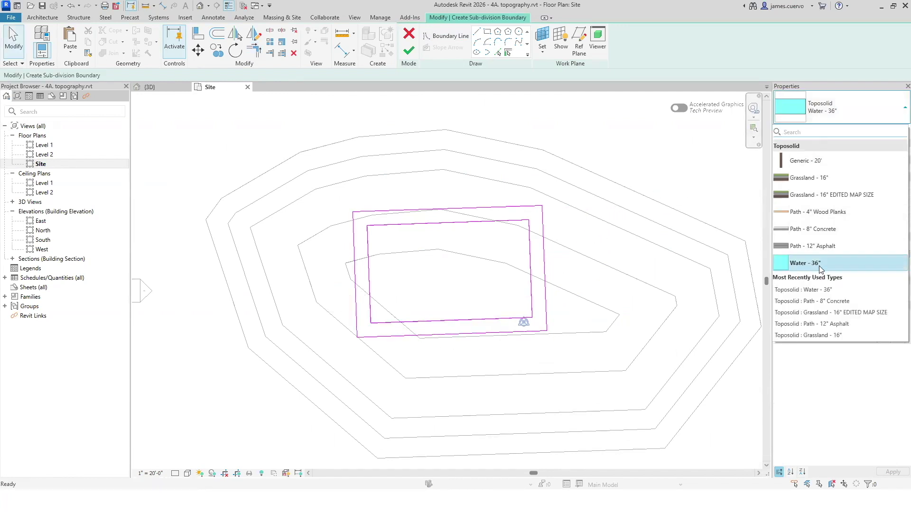
pyautogui.click(828, 212)
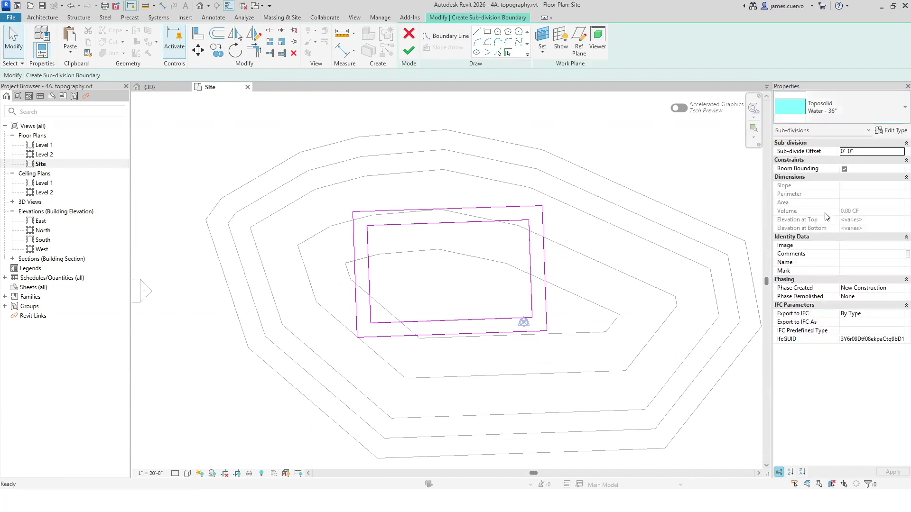
pyautogui.click(860, 151)
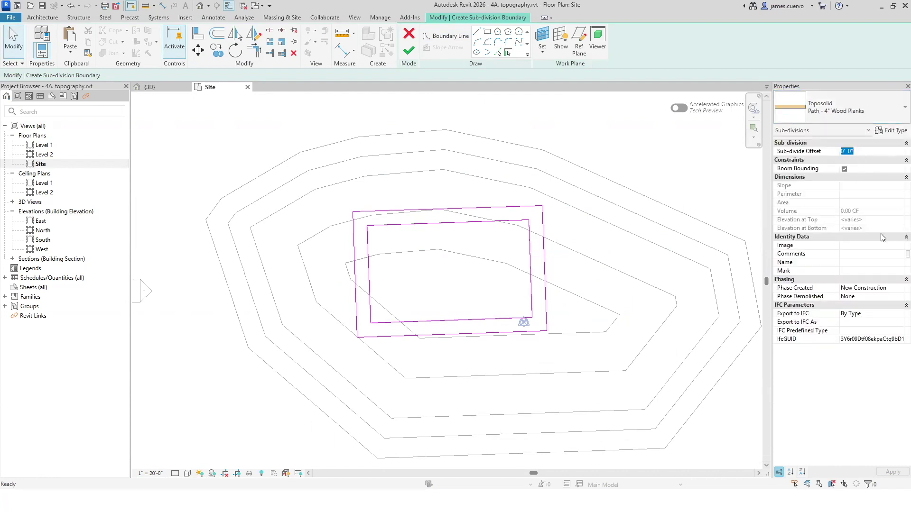
pyautogui.write('1')
pyautogui.click(890, 473)
pyautogui.click(408, 50)
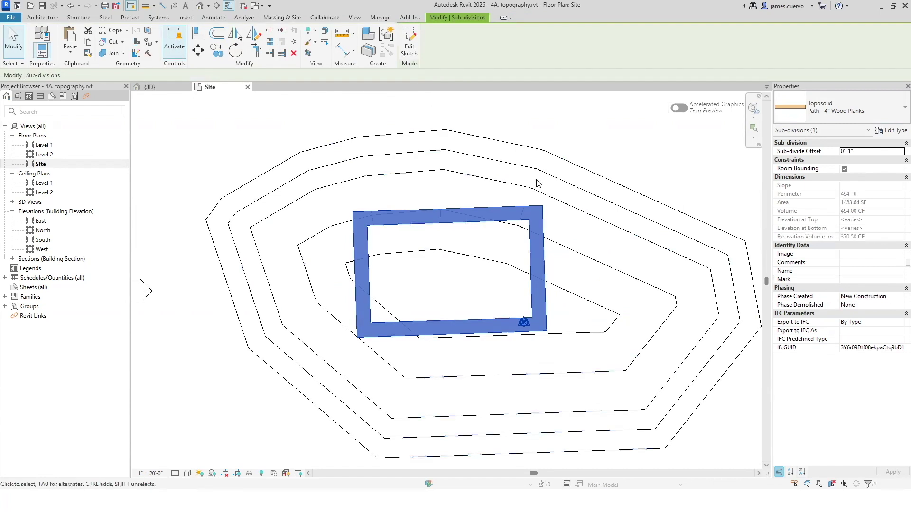
pyautogui.click(662, 117)
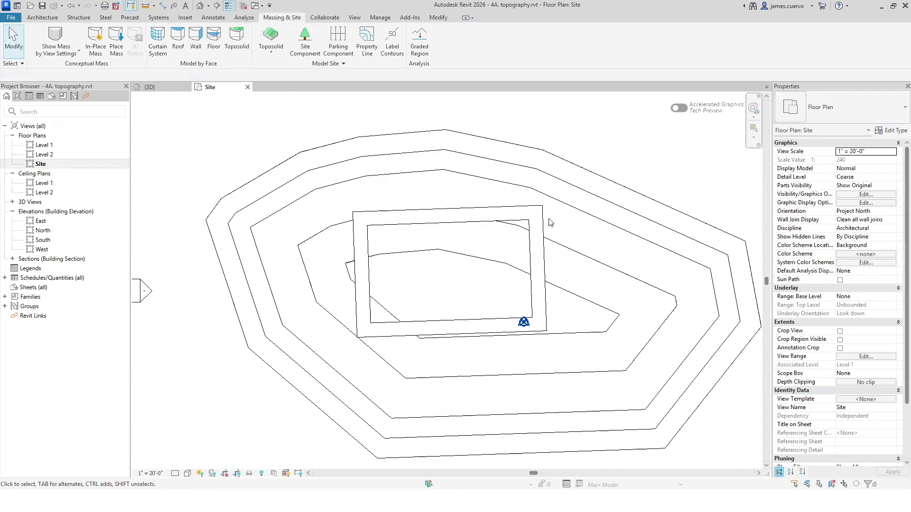
# - Switch to the {3D} view, zoom in on the pool corner, and select the Water sub-division
pyautogui.click(174, 93)
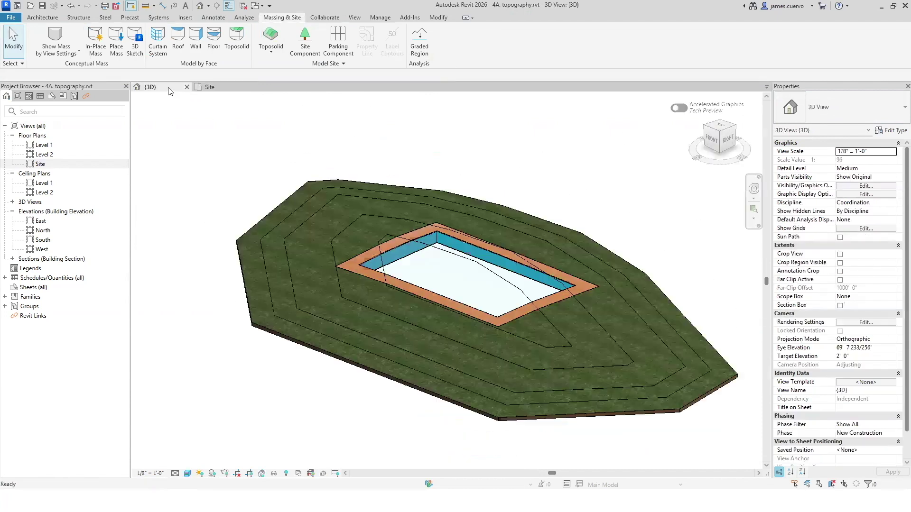
pyautogui.scroll(4, 343, 282)
pyautogui.scroll(8, 474, 261)
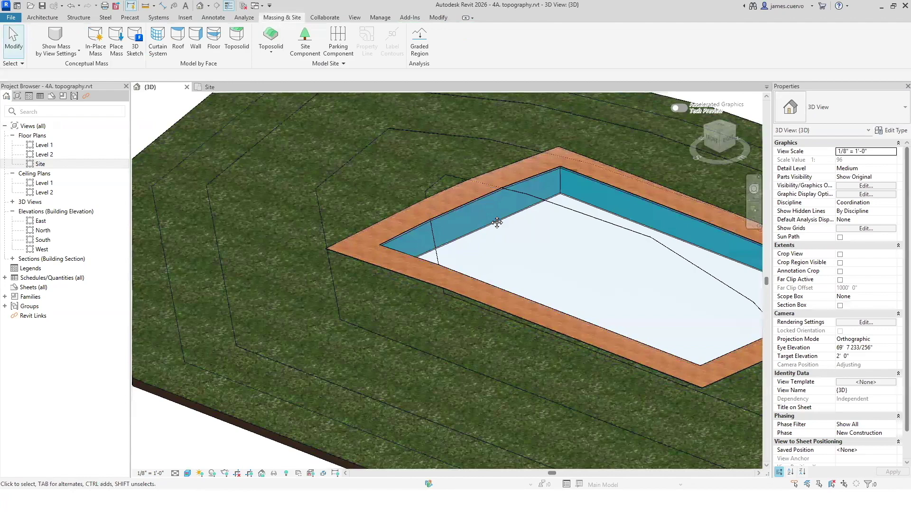
pyautogui.scroll(3, 465, 226)
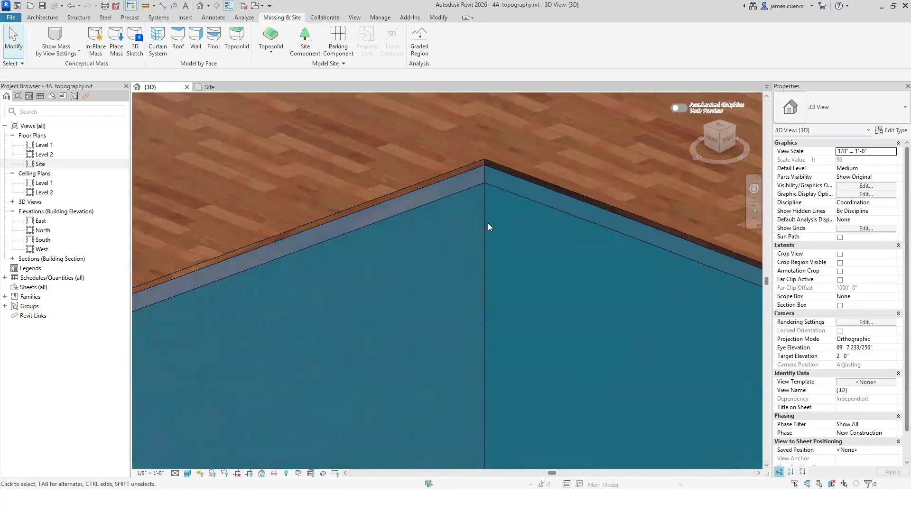
pyautogui.click(484, 226)
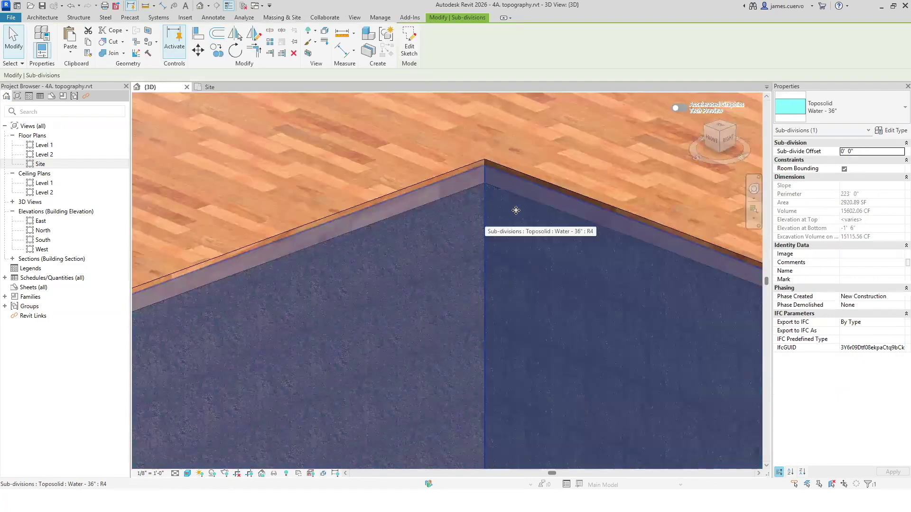
# - Set the Water sub-division's Sub-divide Offset to -0' 6"
pyautogui.click(869, 151)
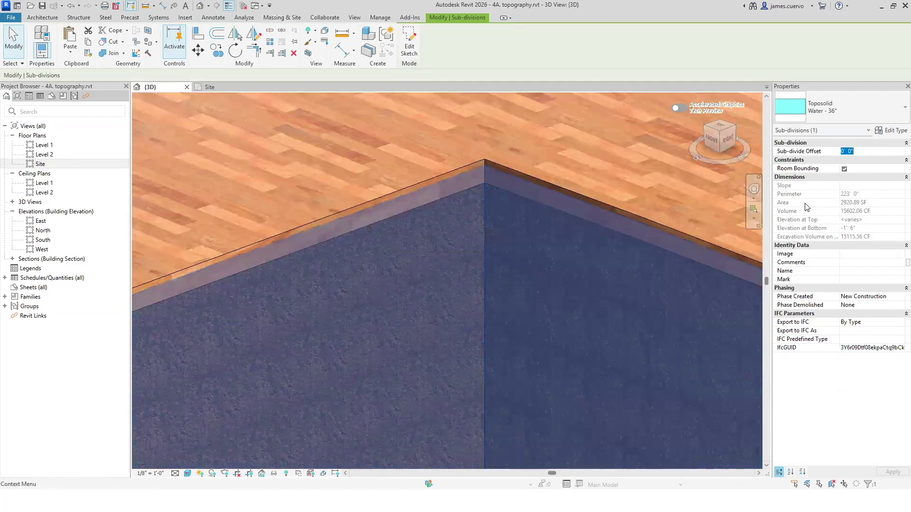
pyautogui.write('-6')
pyautogui.press('Return')
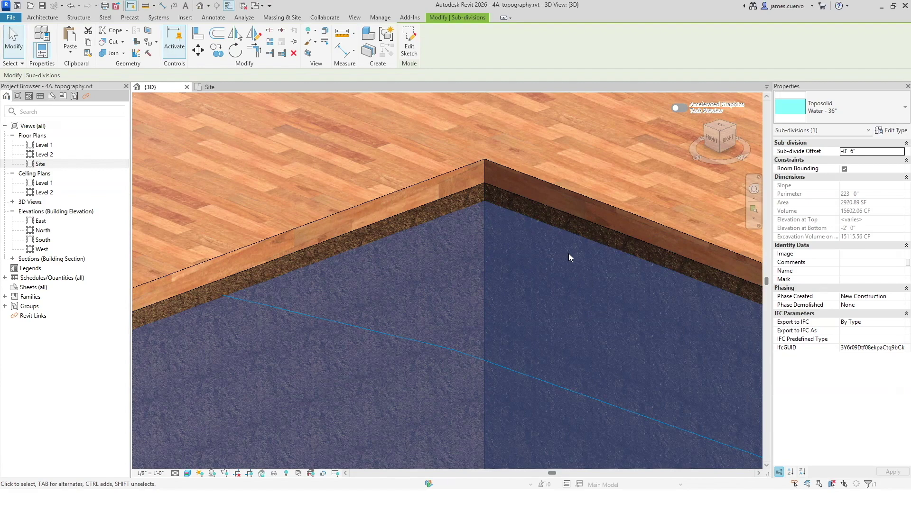
pyautogui.scroll(-6, 579, 251)
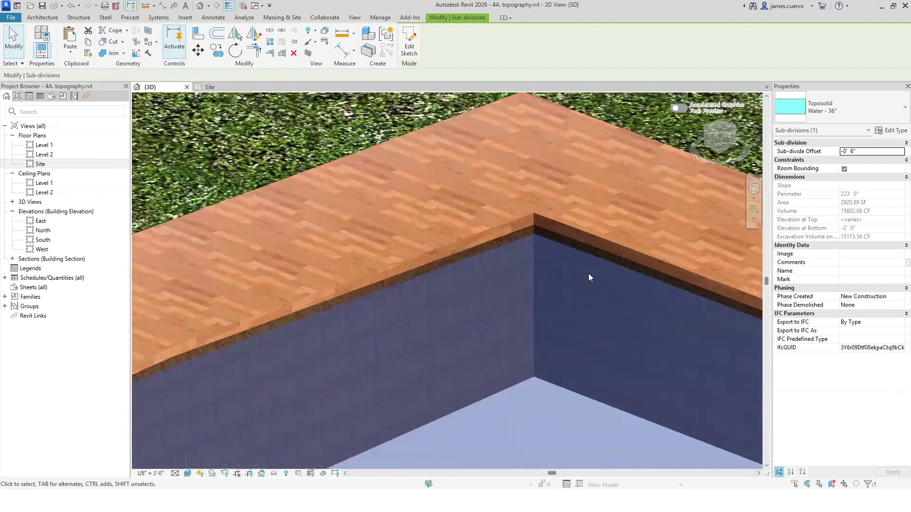
pyautogui.scroll(-5, 588, 269)
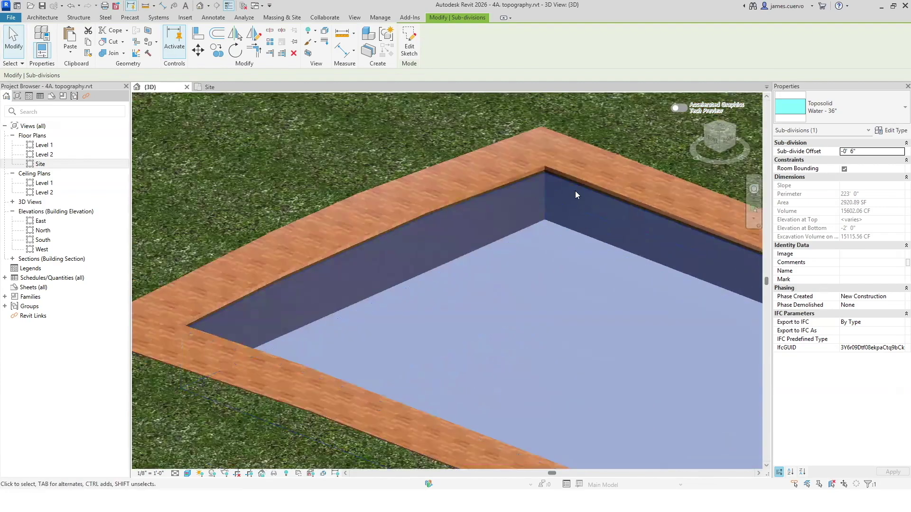